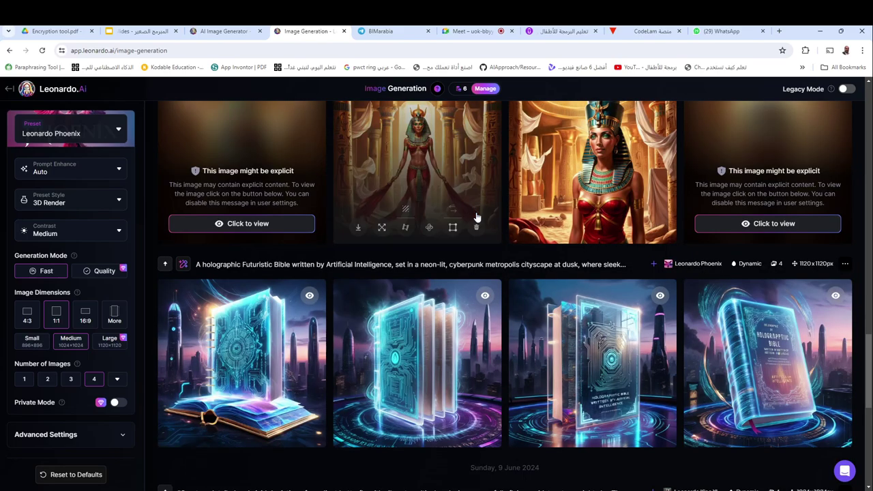
Browse the earlier image generations down to the oldest ones and load more previous generations in the personal feed
scroll(478, 222, "down", 2)
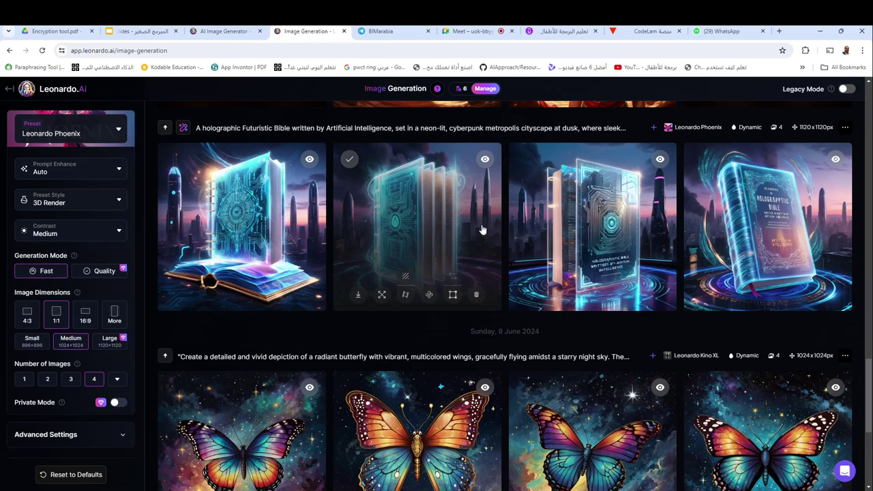
scroll(482, 230, "down", 3)
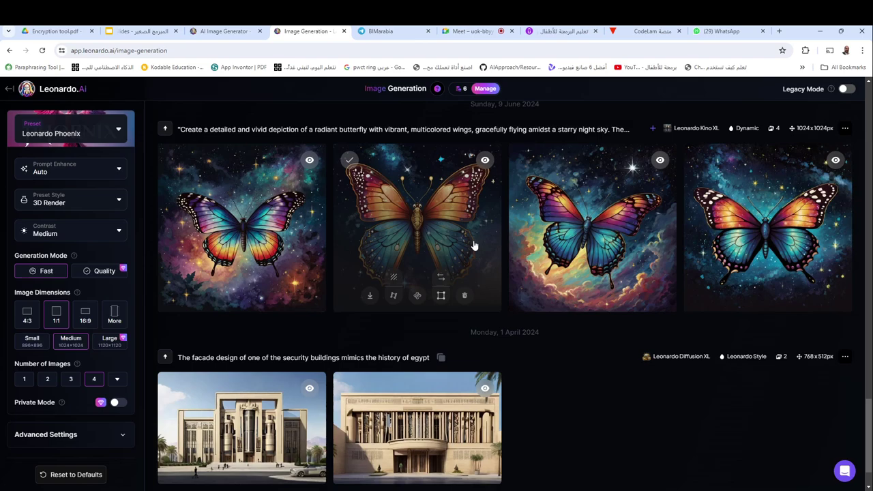
scroll(475, 245, "down", 1)
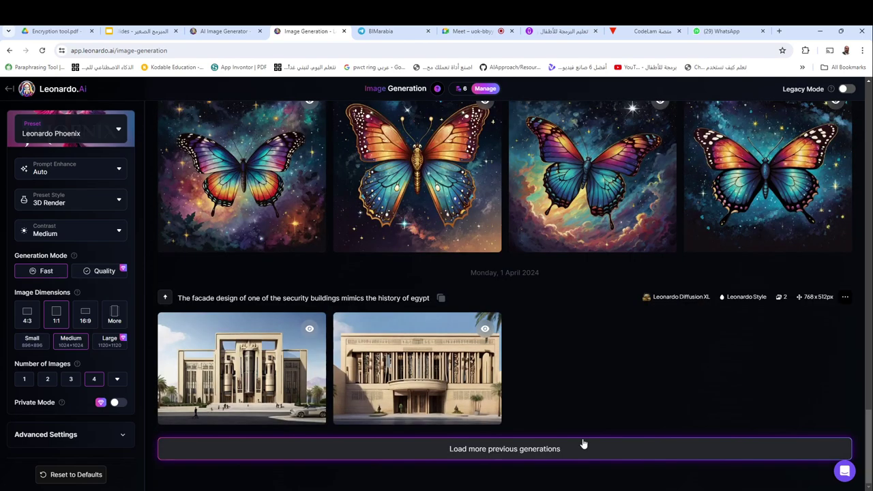
left_click(583, 444)
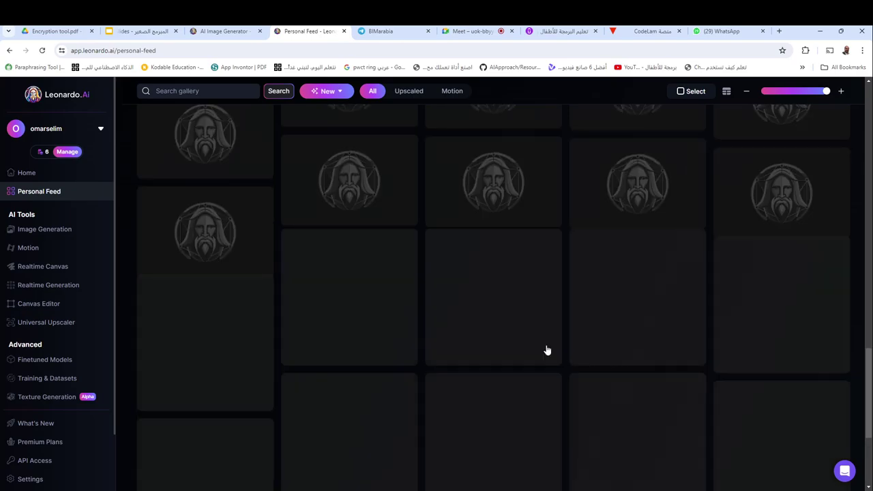
scroll(547, 350, "down", 1)
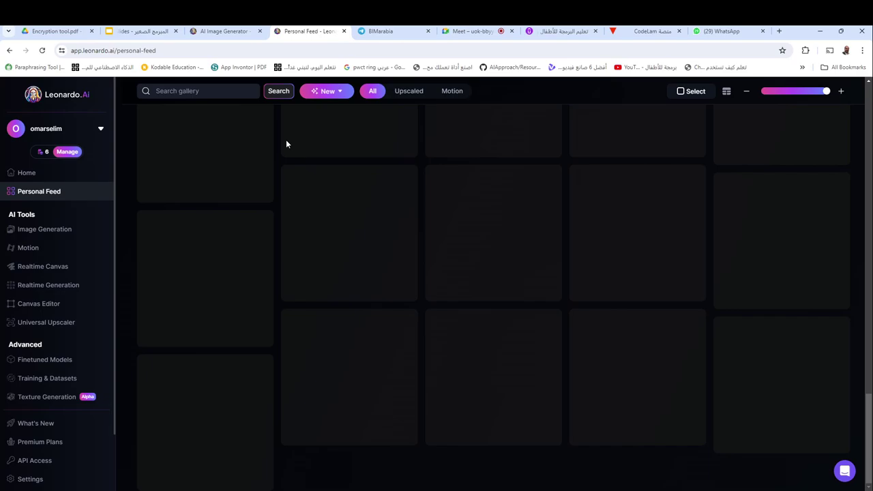
Switch to the Google Slides deck, present the image-generator comparison slide, advance to the slide explaining prompts, and end the slideshow
key("ctrl+2")
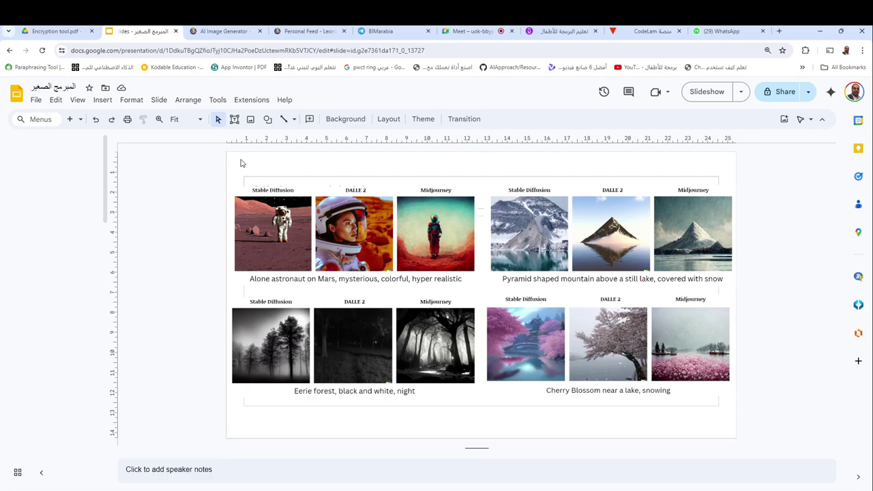
left_click(721, 97)
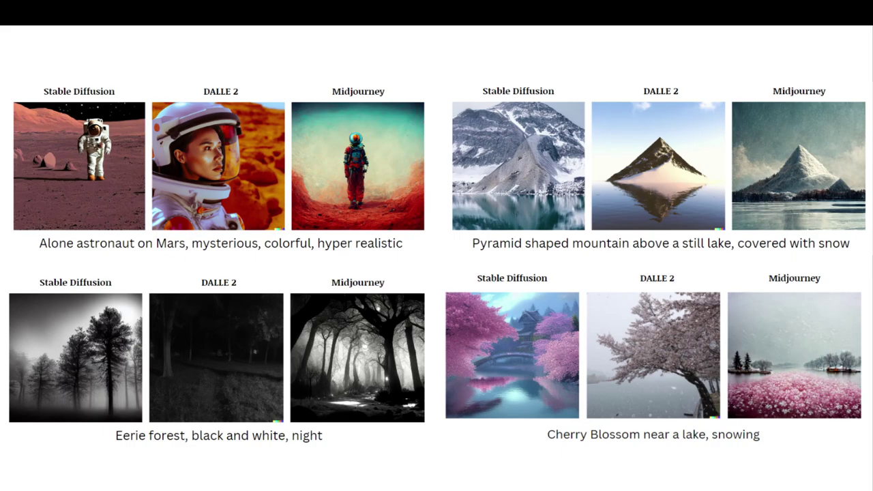
key("Right")
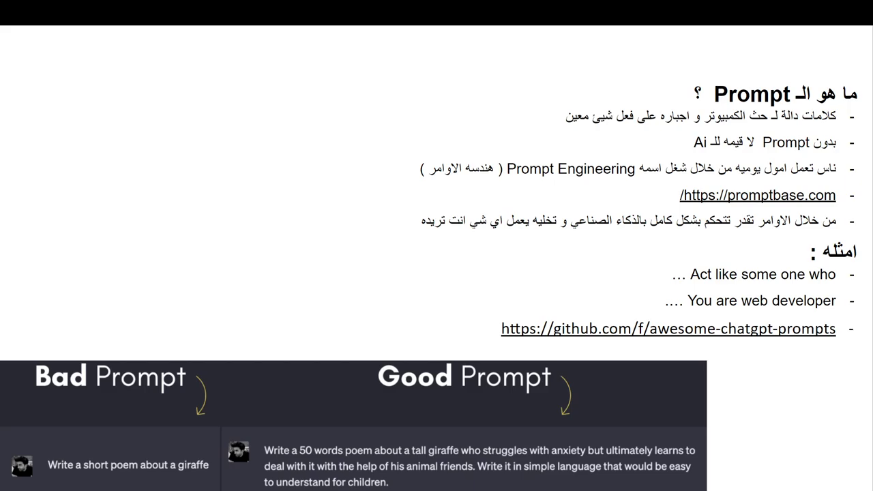
key("F11")
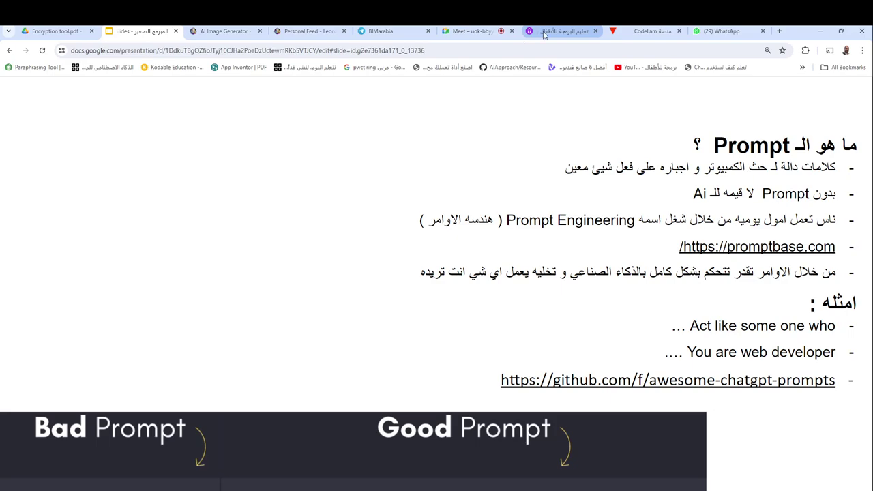
key("Escape")
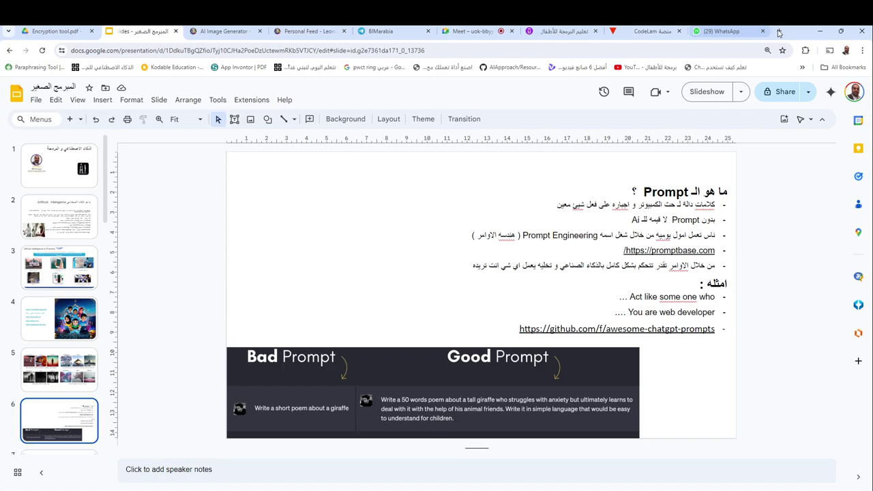
Open ChatGPT in a new browser tab
left_click(780, 32)
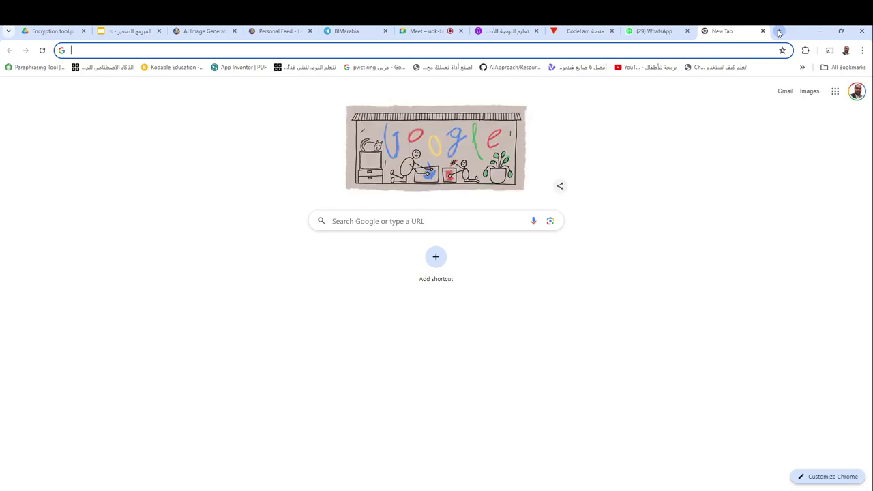
type("ch")
key("Return")
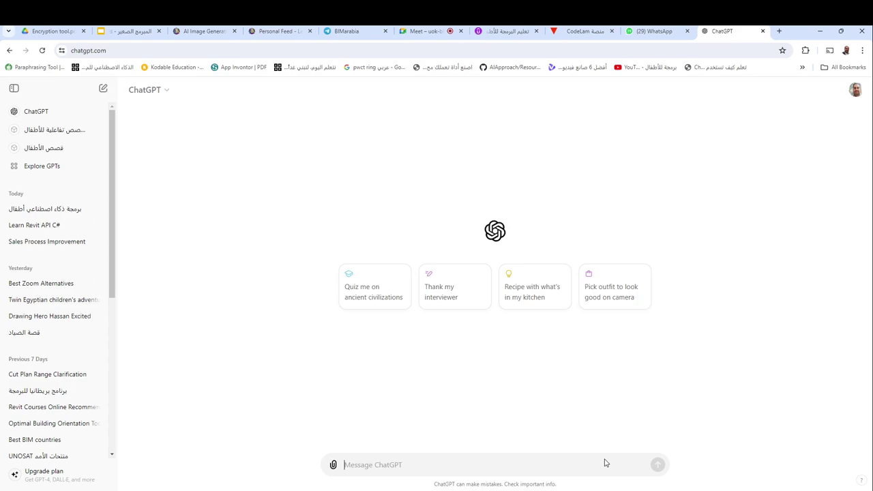
Send ChatGPT the Arabic prompt "اريد معلومات عن افضل البلاد"
type("أريد م")
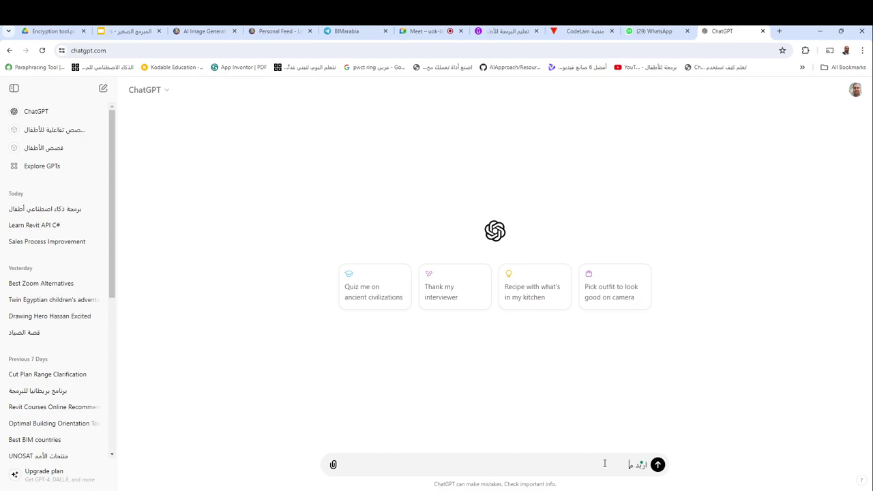
type("علومات عن افضل البلاد")
key("Return")
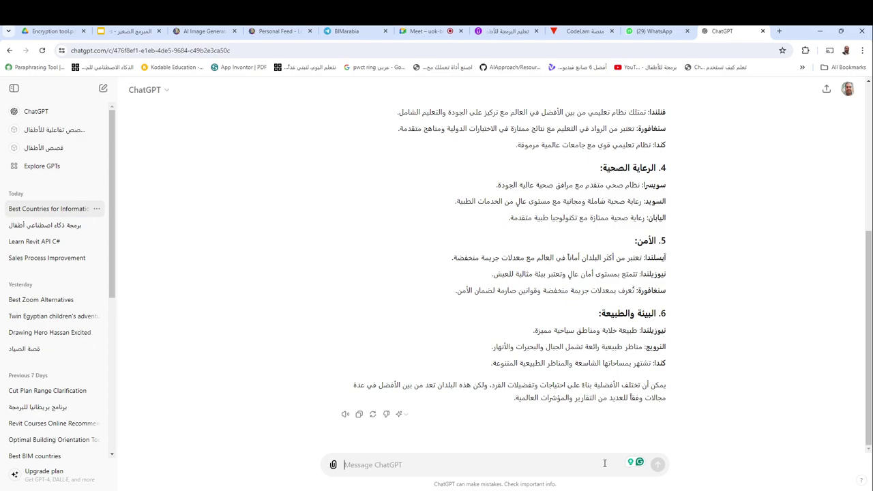
Send the more specific follow-up question "ما افضل البلاد من حيث جودة الحياة"
type("ما افضل")
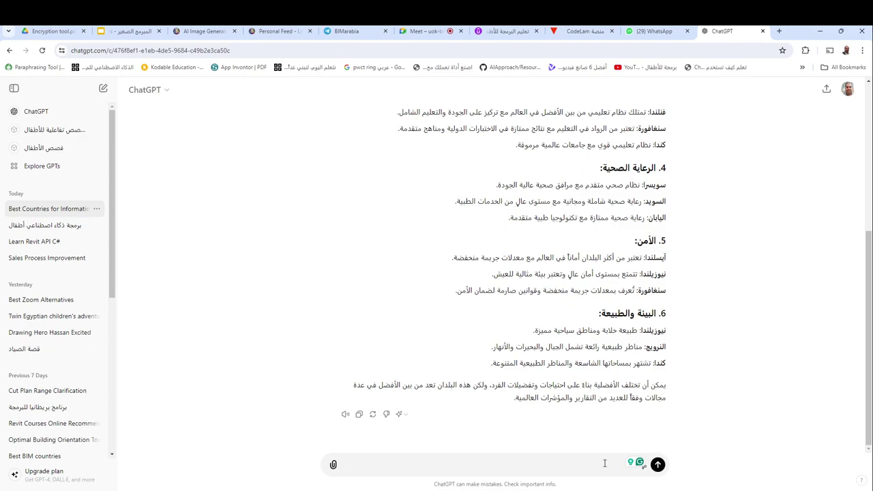
type(" البلاد أمن حيث جودة ")
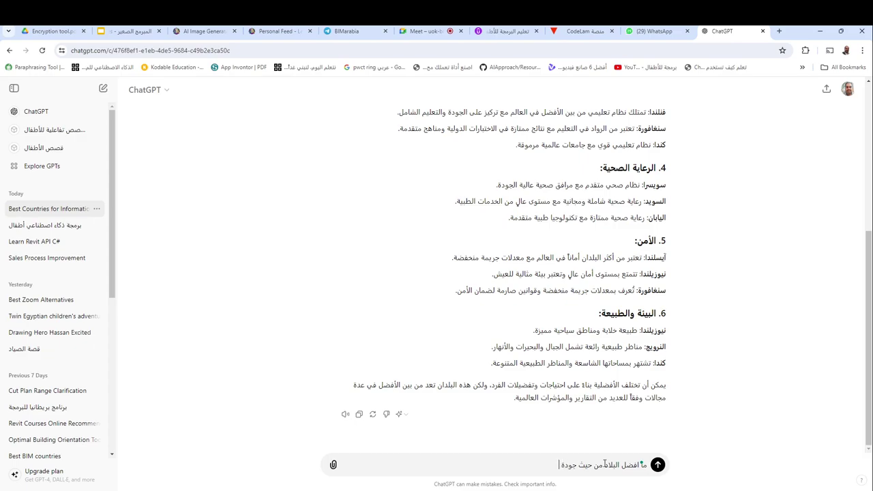
type("الحياة")
key("Return")
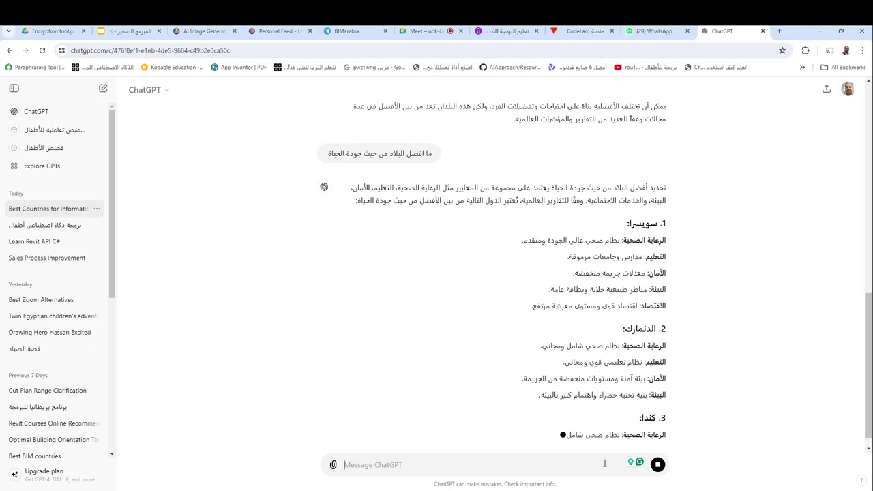
Request a European travel plan with the prompt "اريد ان اسافر ل خمس دول خلال 20 يوم في اوربا اعمل لي خطة سفر"
type("اريد")
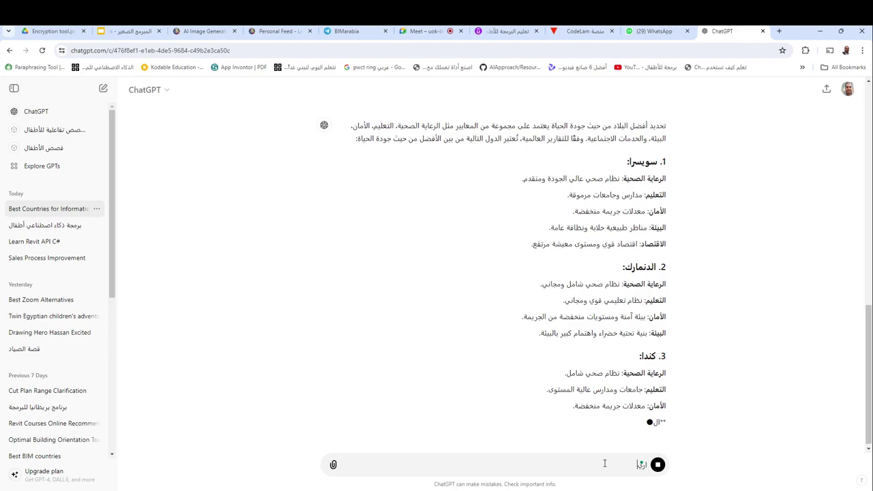
type(" ان اساف")
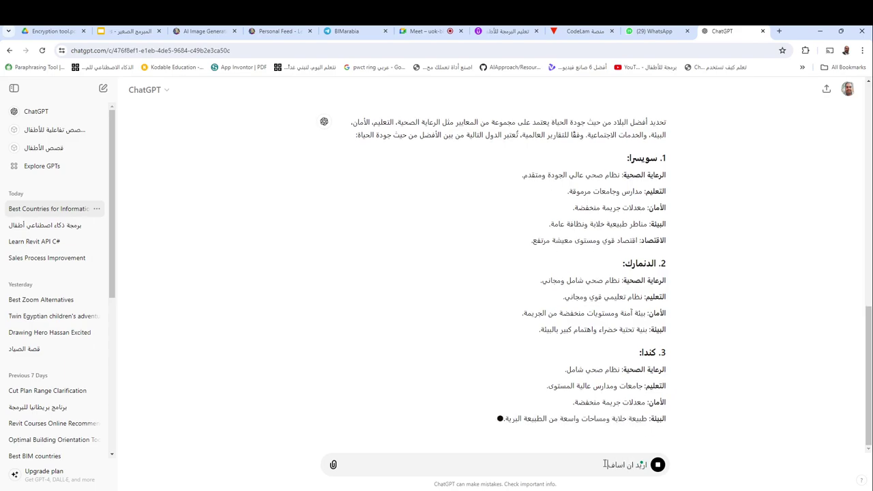
type("ر")
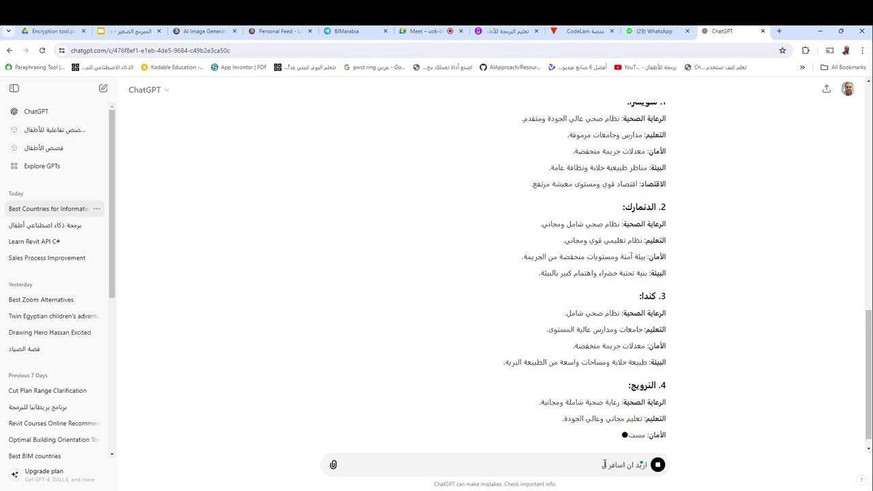
type(" خمس دول")
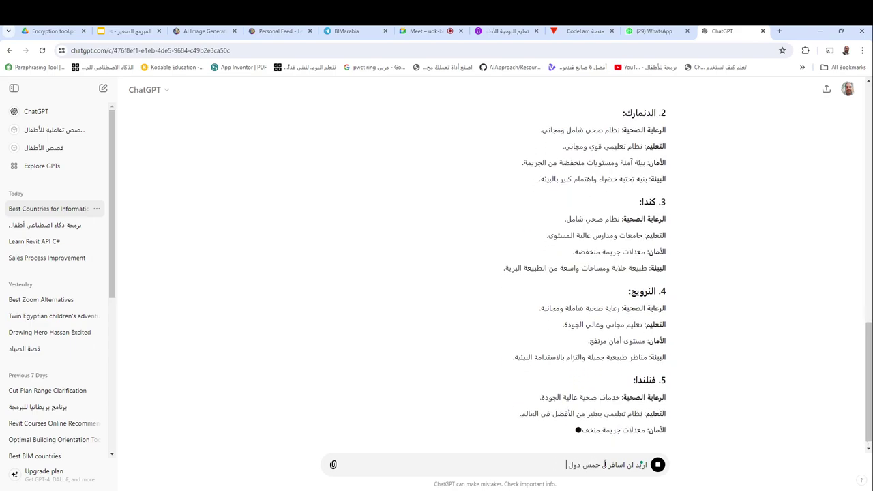
type(" خلال")
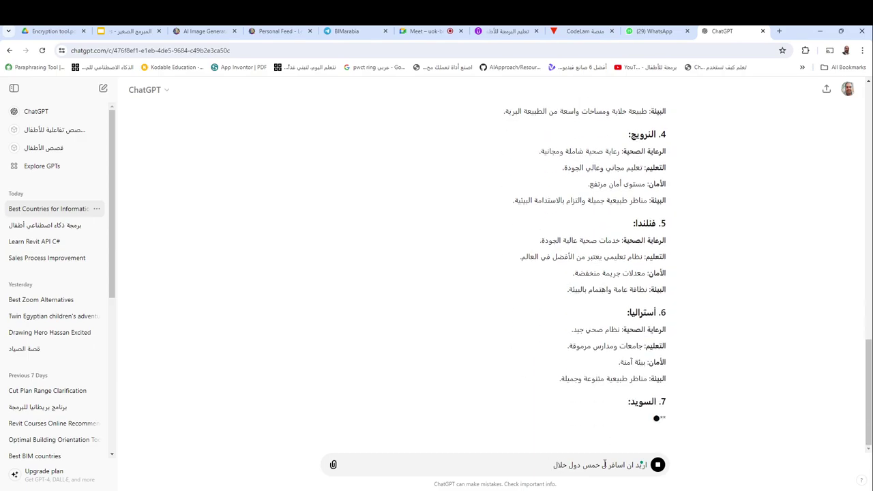
type(" 20 يوم ف")
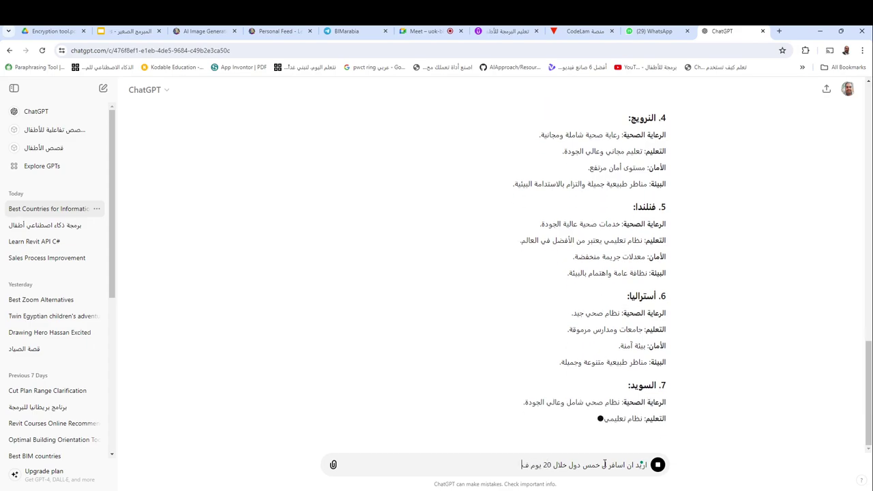
type("ي او")
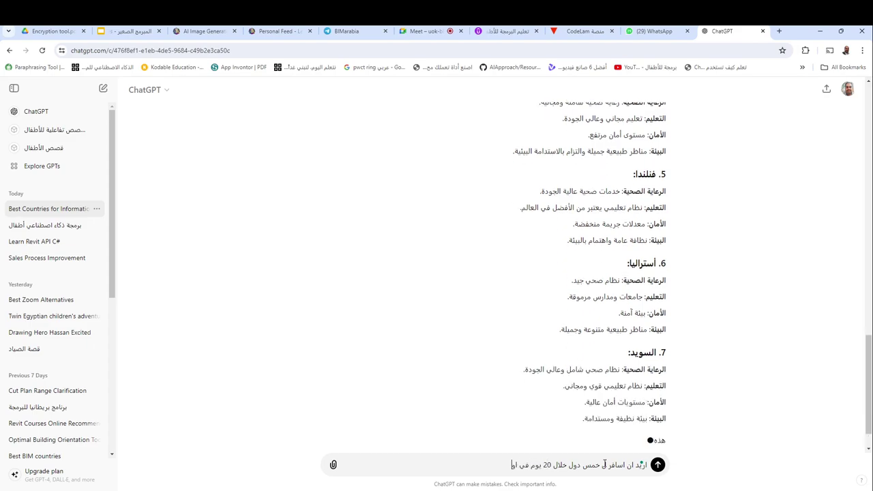
type("ربا اعمل")
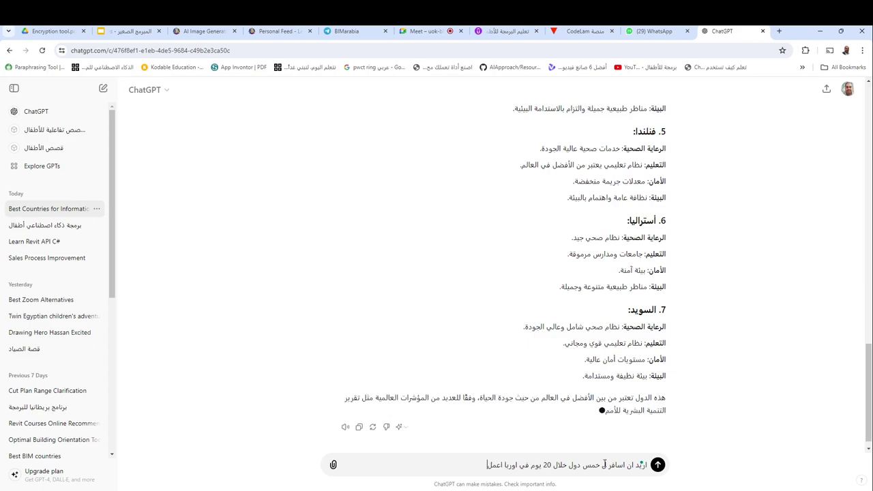
type(" لي خطة سفر")
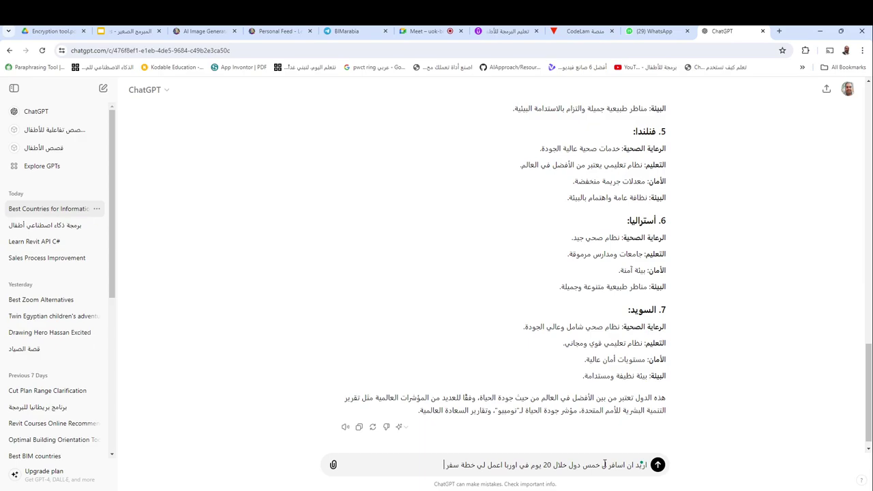
key("Return")
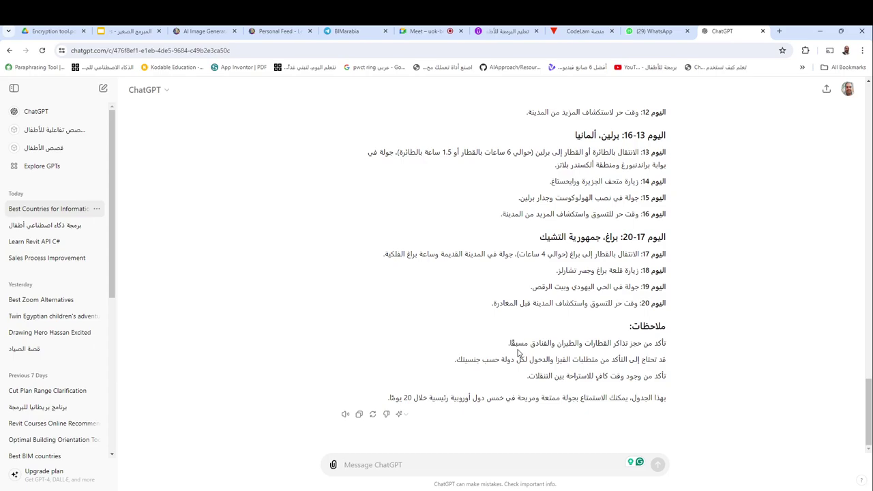
Send the prompt "اشرح لي اهم الاحداث التاريخية لطفل عمره 10 اعوام"
type("اش")
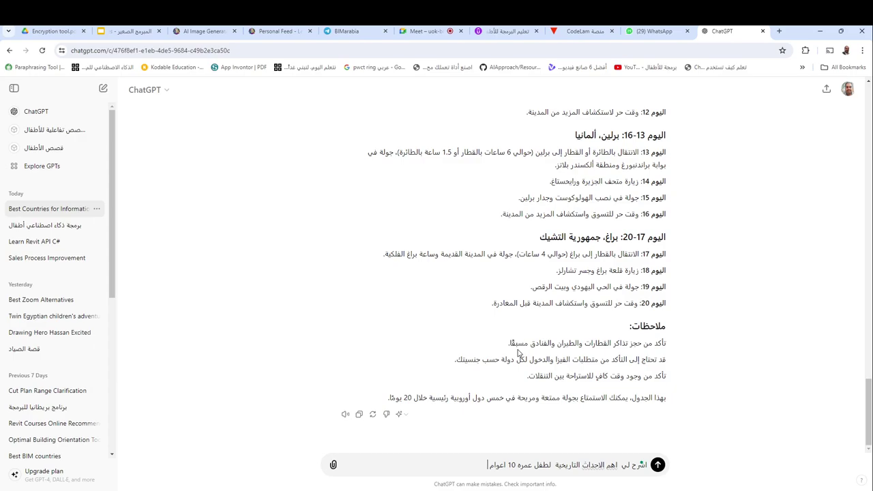
key("Return")
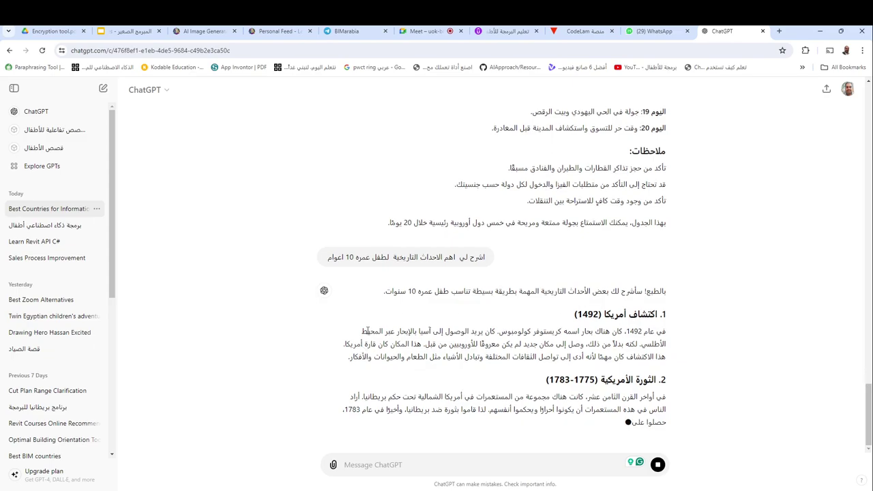
Copy the sent prompt "اشرح لي اهم الاحداث التاريخية لطفل عمره 10 اعوام" into the message box as a new draft
double_click(404, 218)
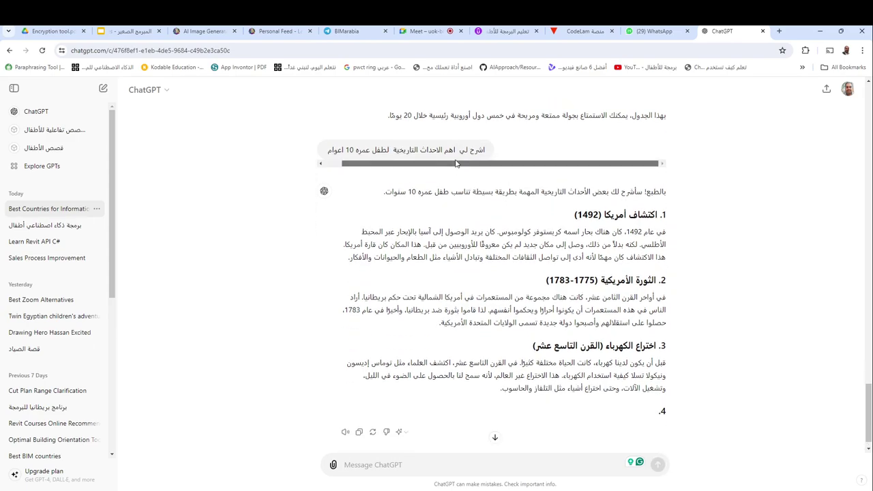
triple_click(409, 149)
left_click(452, 151)
triple_click(453, 150)
key("ctrl+c")
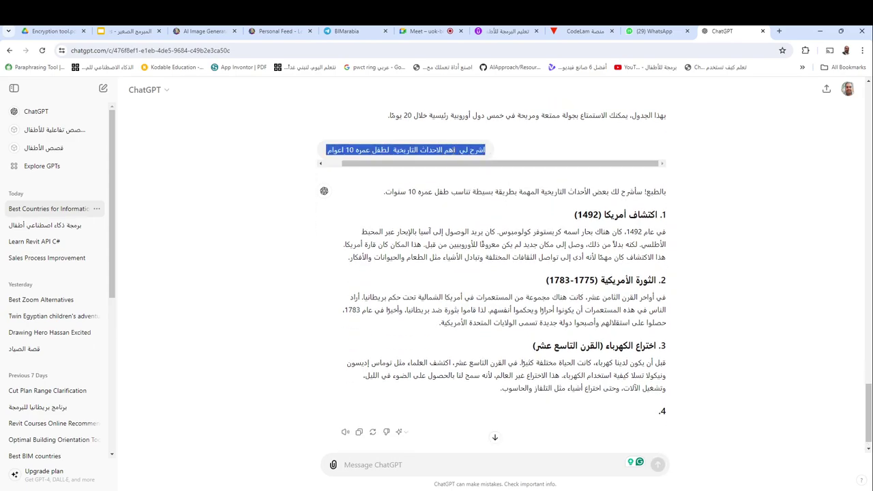
left_click(534, 464)
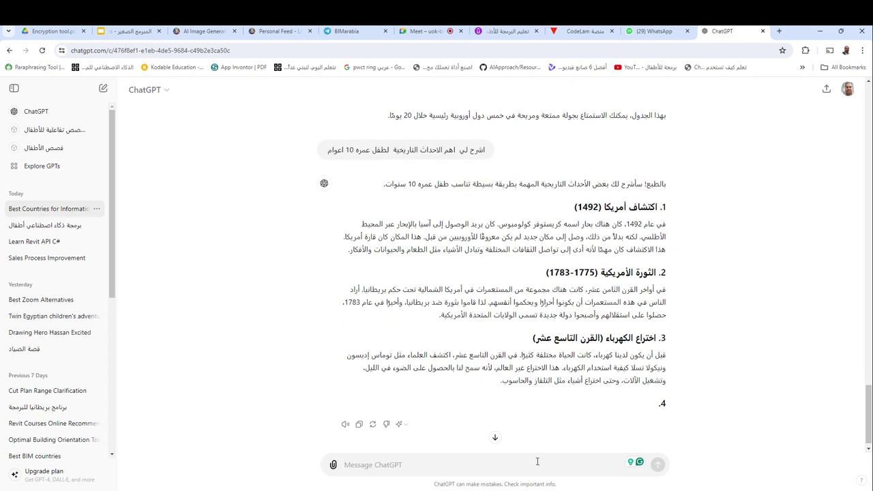
key("ctrl+v")
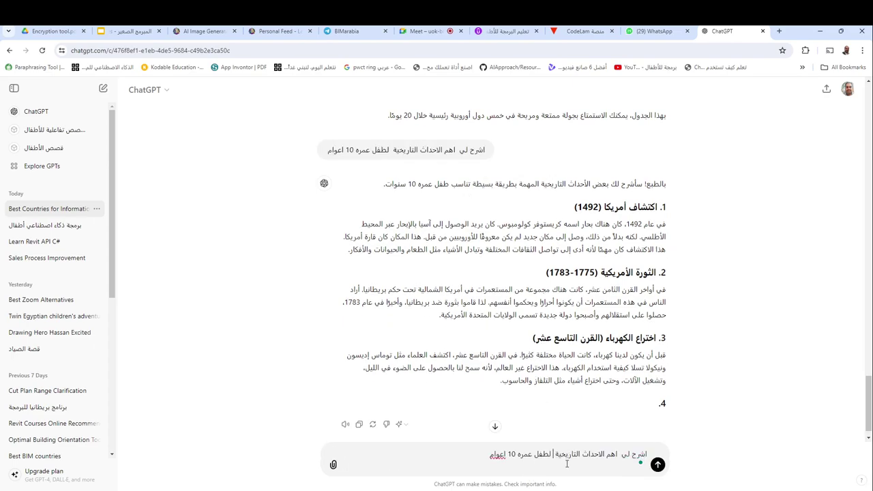
Insert "في البلاد العربية" before "لطفل عمره 10 اعوام" in the draft and send the narrowed prompt
type("في ")
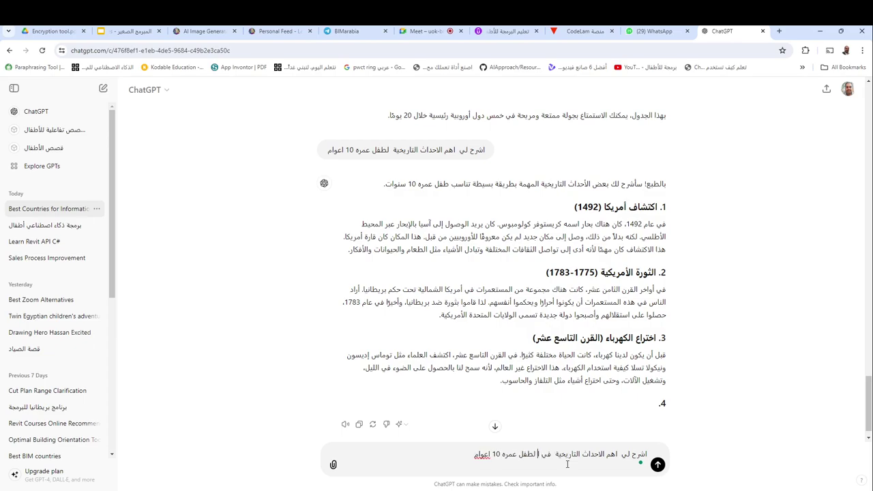
type("البلاد ال")
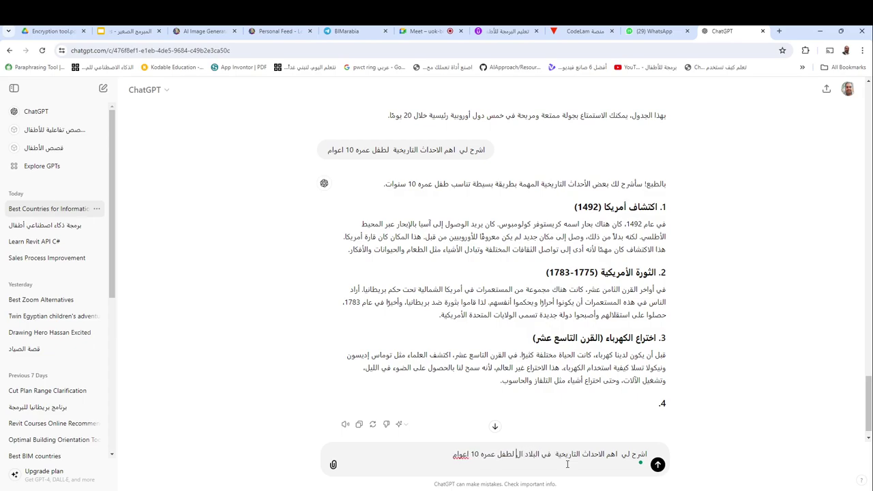
type("أ")
type("ربية")
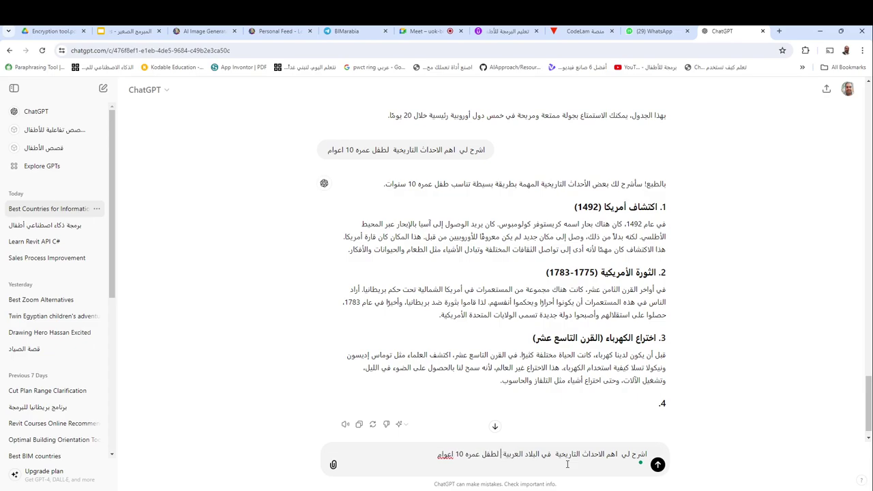
key("Return")
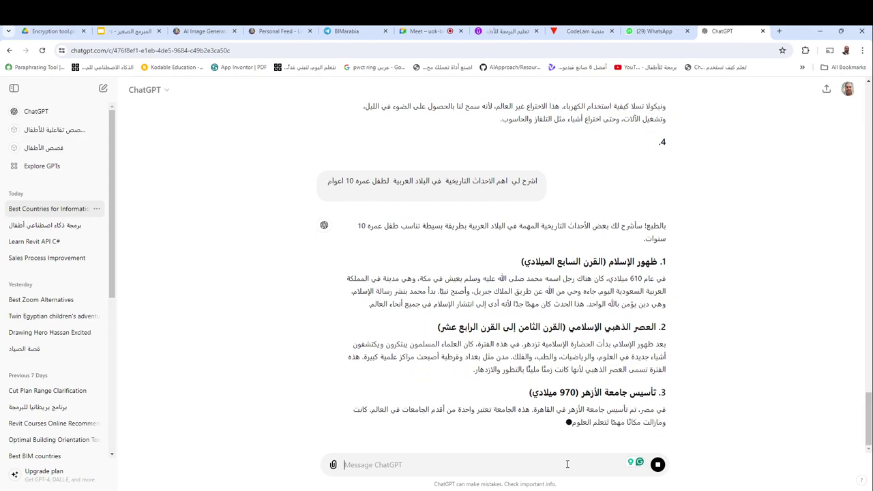
Check the Prompt slide in Google Slides, and return to ChatGPT to send the prompt "عرف لي البحر"
left_click(145, 29)
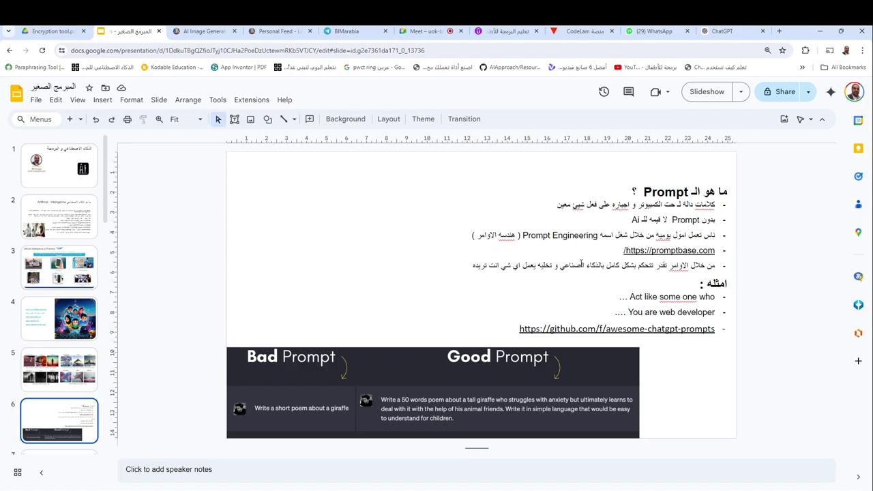
left_click(712, 29)
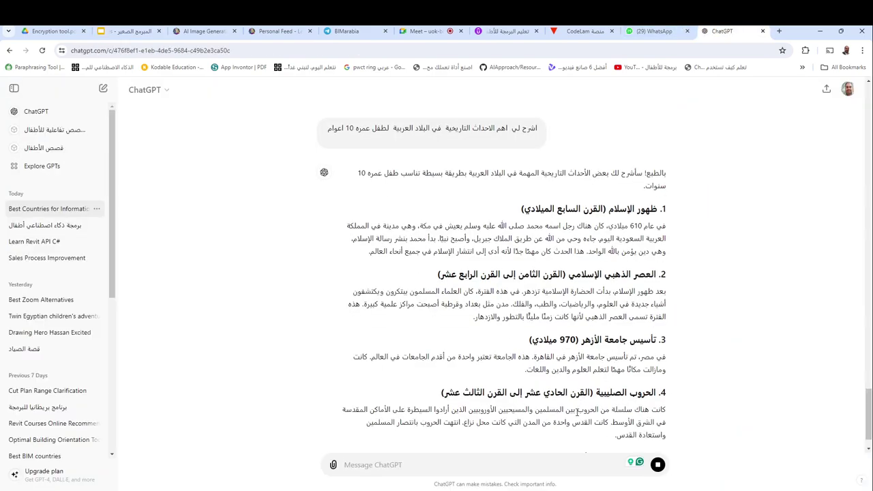
type("عرف لي البح")
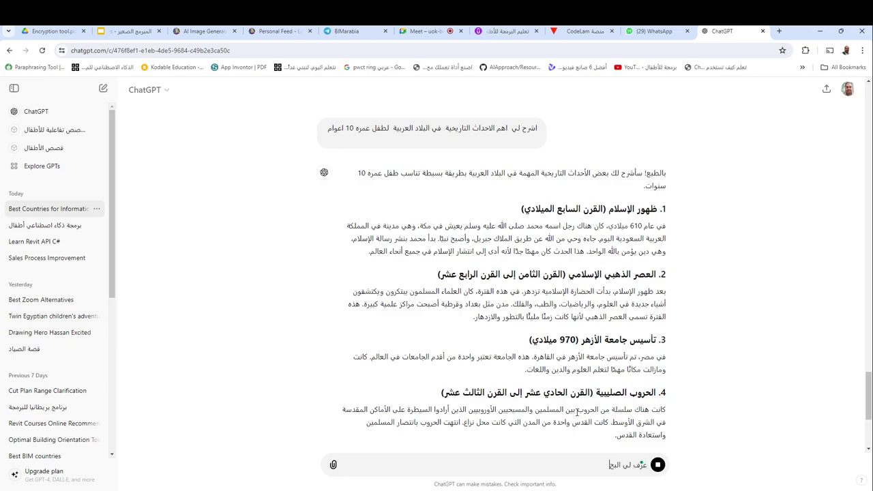
type("رّف لي البحر")
key("shift+Return")
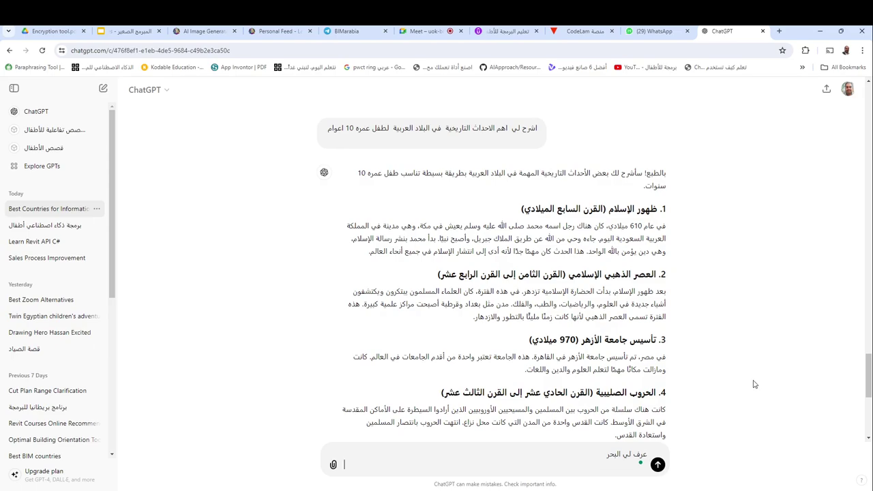
left_click(684, 464)
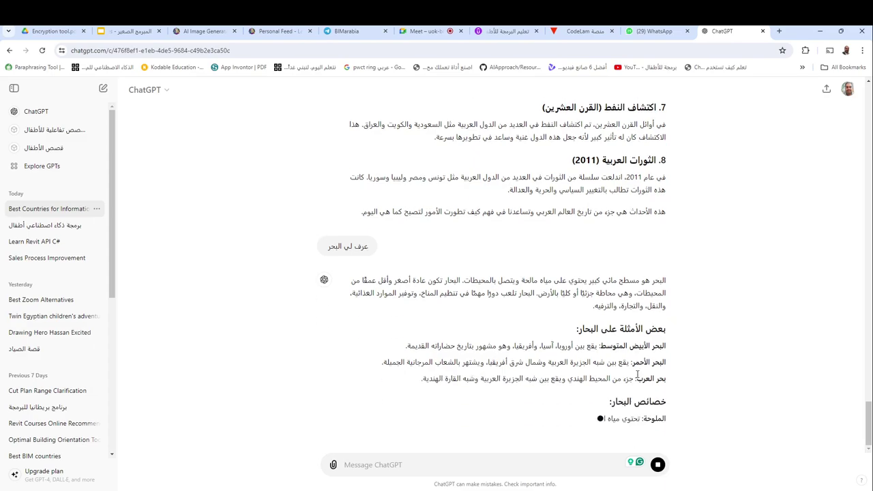
Send the role-based prompt "عرف لي البحر كأنك متخصص في الشعر"
type("عرّف لي البحر")
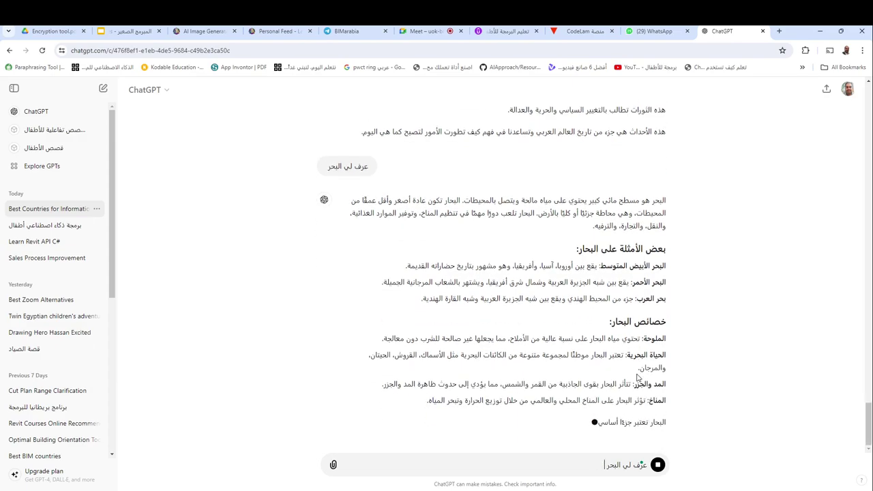
type(" كأنك متخصص في الشعر")
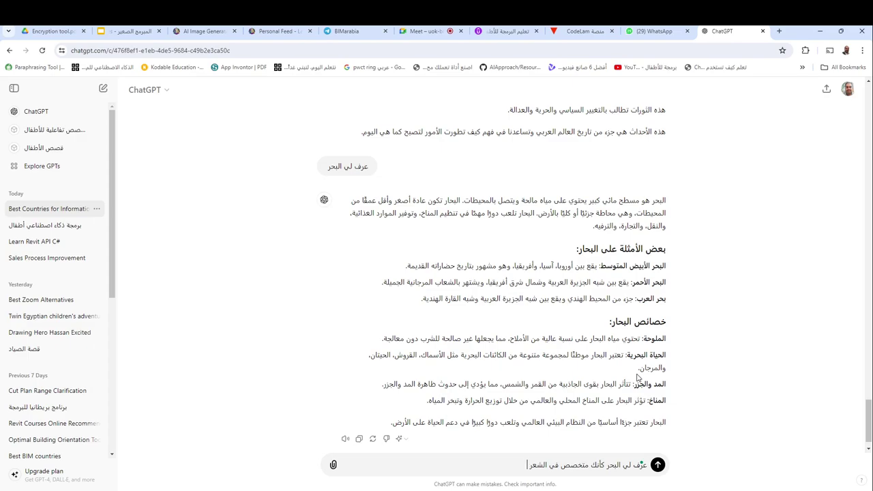
key("Return")
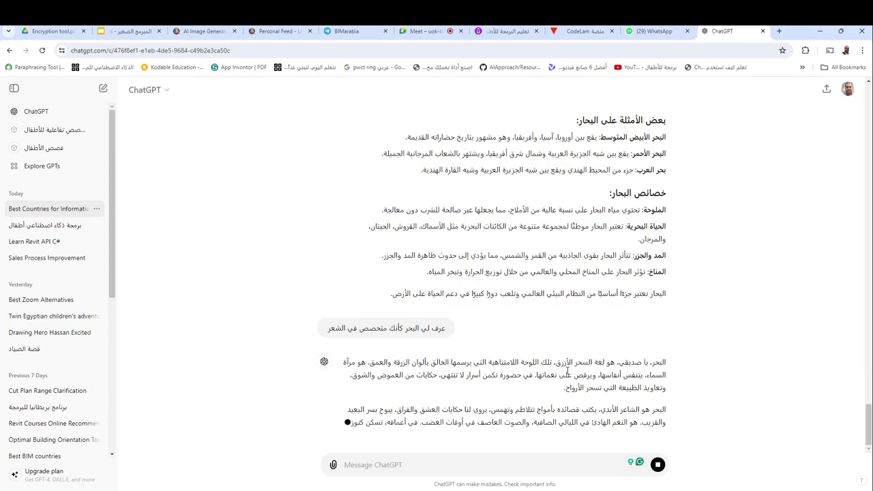
Ask for a definition of the poetic metre with the prompt "عرف لي البحر الشعري"
type("عرف ا")
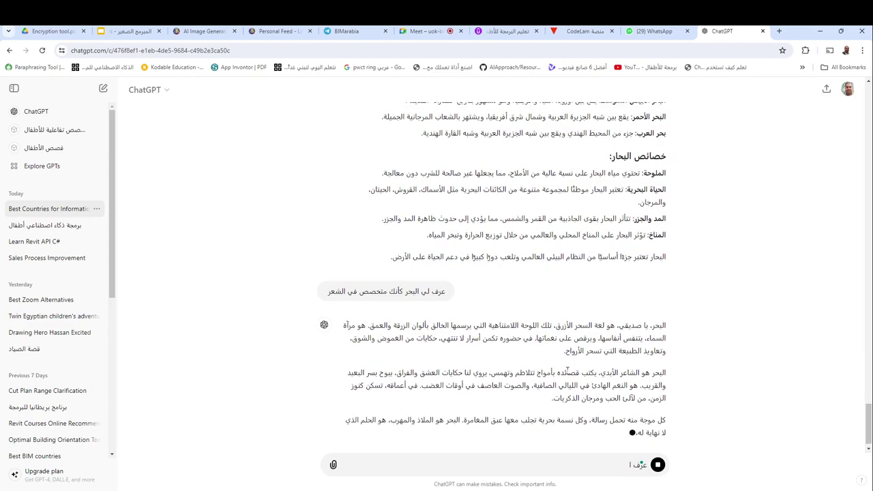
type("ي البحر ال")
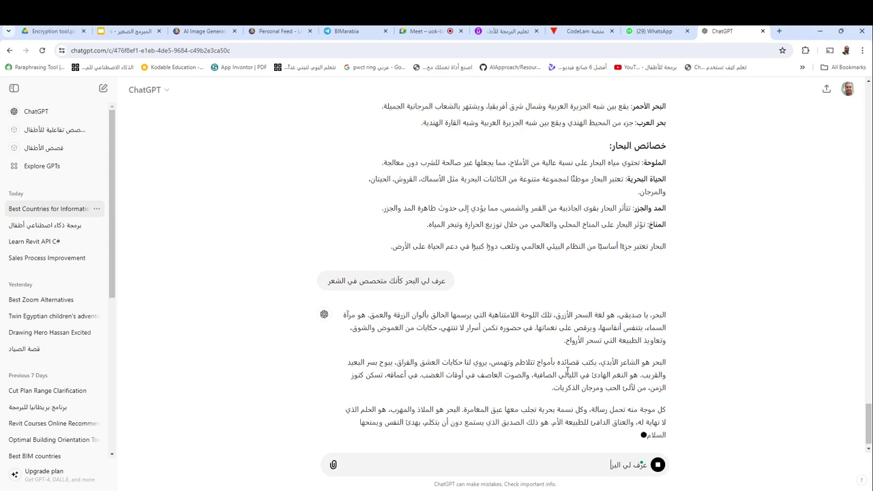
type("شعري")
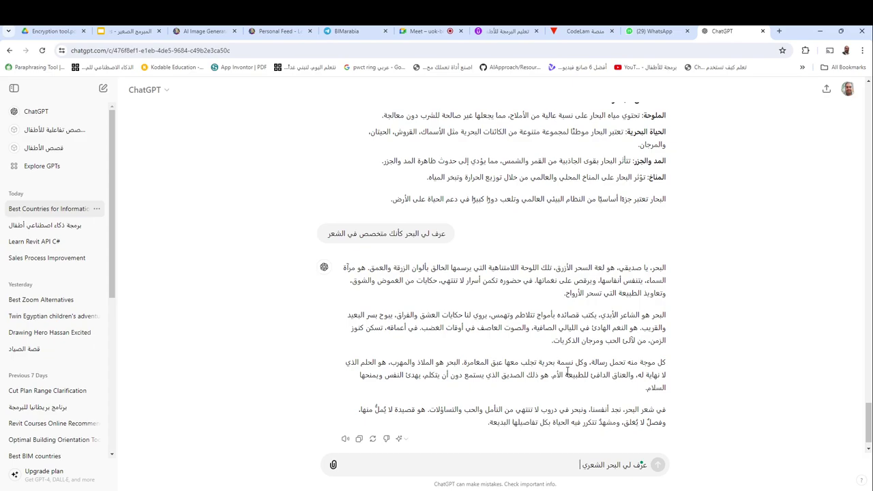
key("Return")
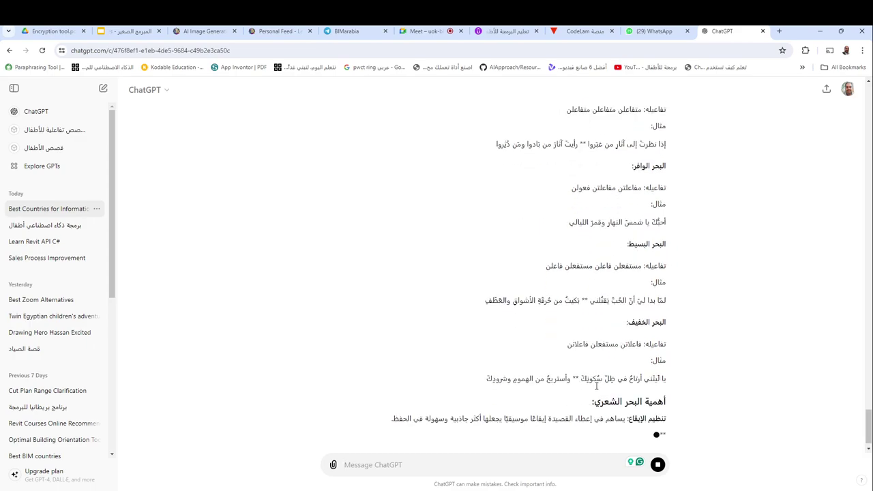
Revisit the Prompt slide in Google Slides, and return to ChatGPT to send the question "ما اهمية البحر الشعري"
left_click(137, 27)
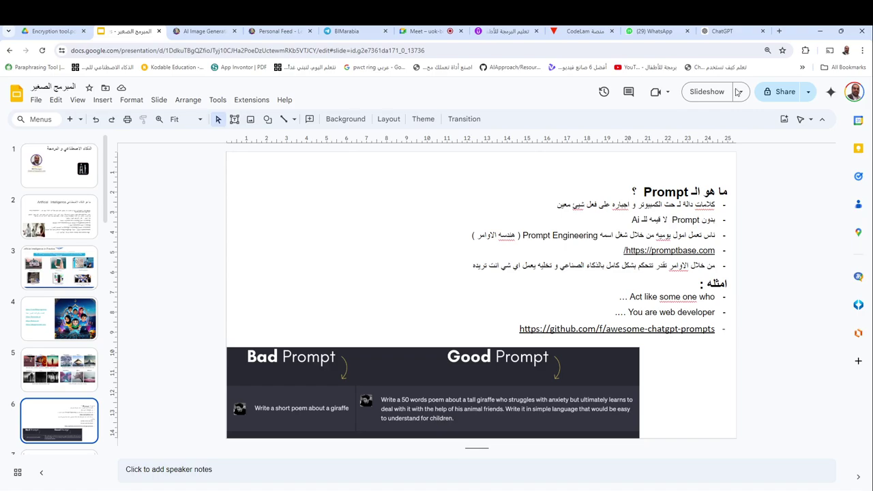
left_click(728, 31)
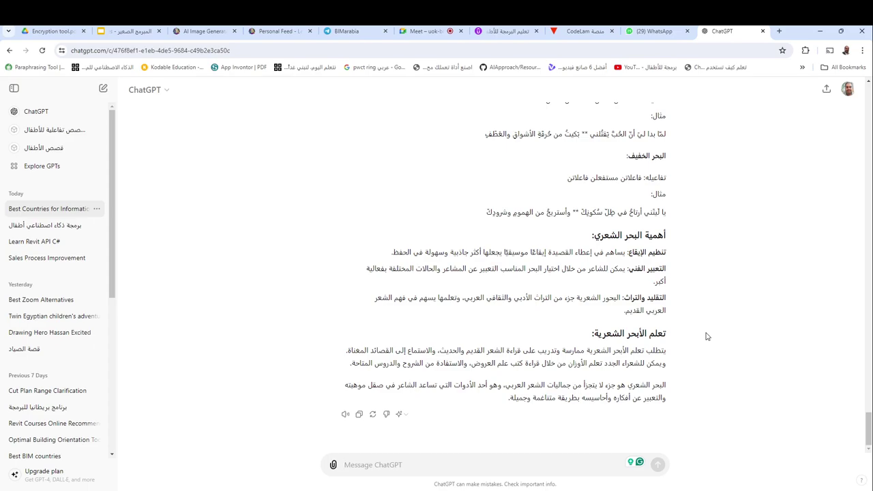
type("ما اهمية البحر الشعري")
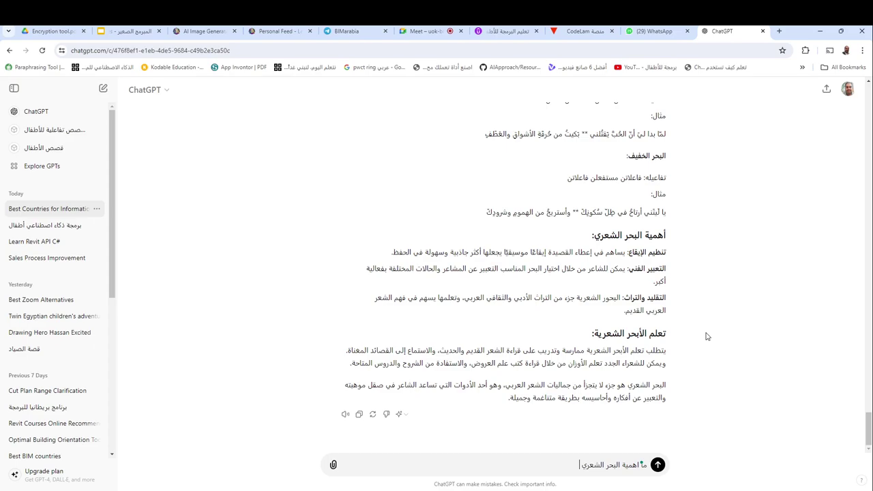
key("Return")
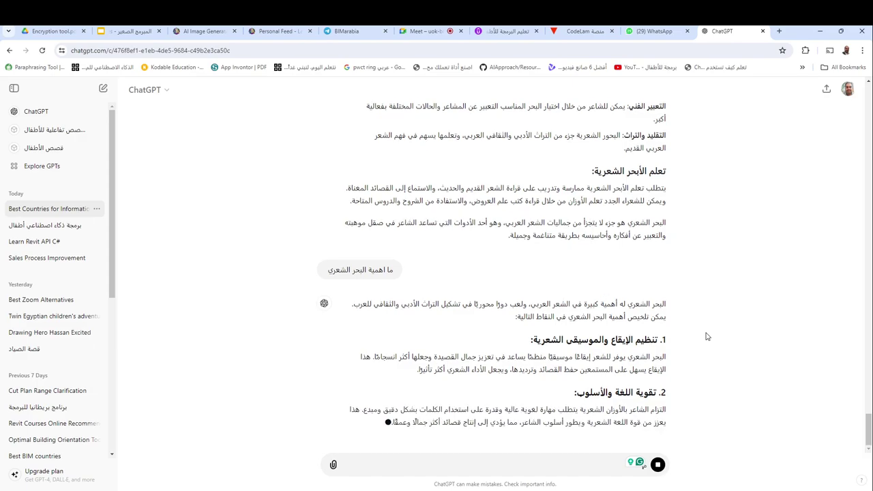
Write the question "ما افضل هذه الشخصيات نيوتن - بات مان - العقاد - بيهوتفن - ميسي", copy its text and send it
type("ما أفضل")
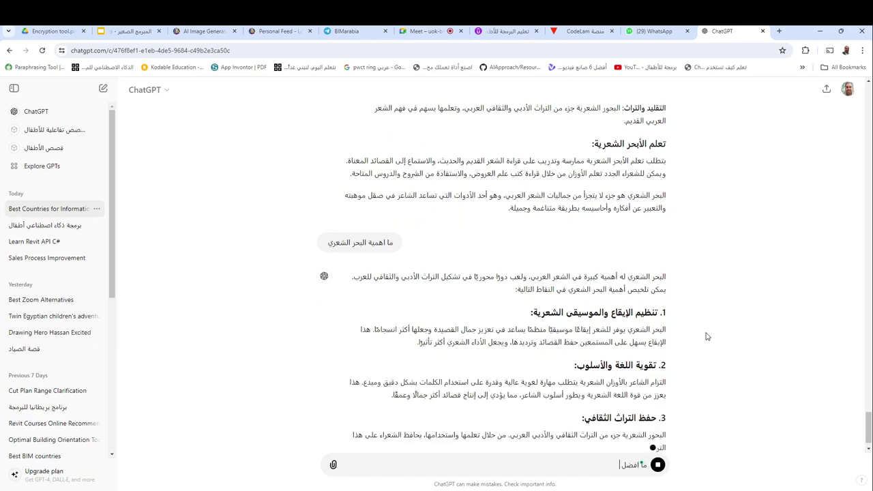
type(" هذه الشخصيات  نيوتن - بات مان - العقاد - بيهوت")
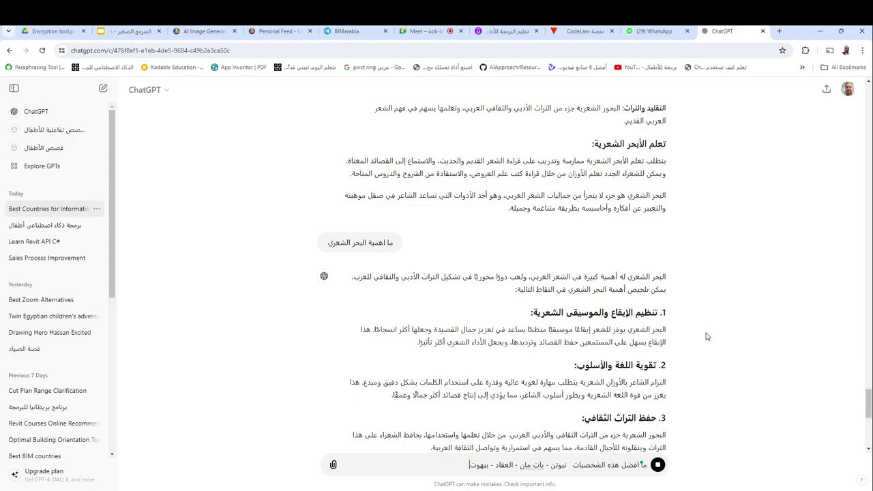
type("فن - ميسي")
key("ctrl+a")
key("ctrl+c")
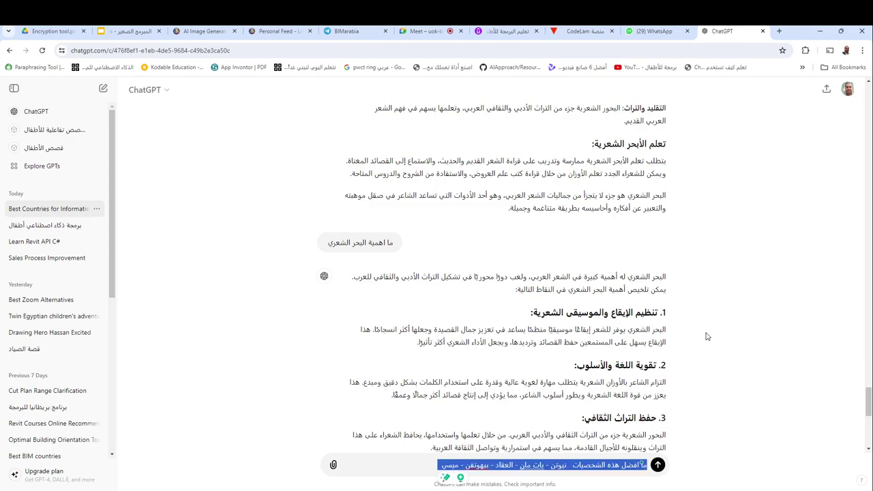
key("Return")
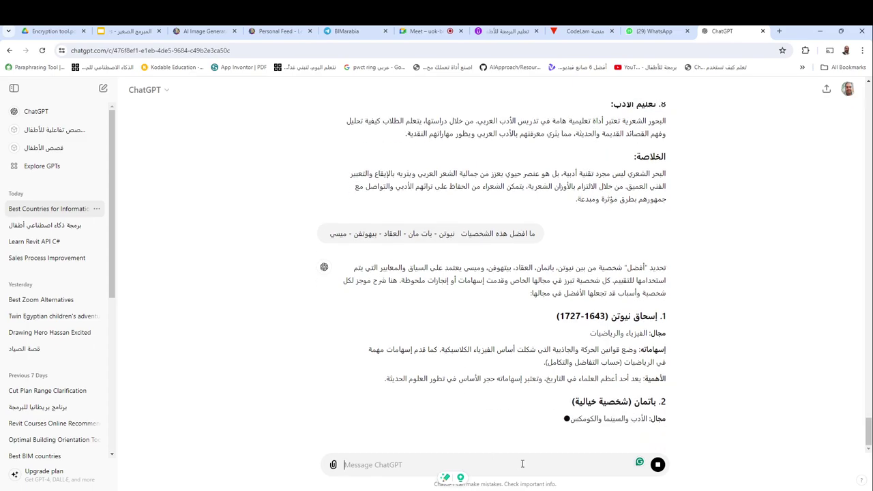
Paste the copied characters question, append the criterion "من حيث العلم", and send it after stopping the running reply
key("ctrl+v")
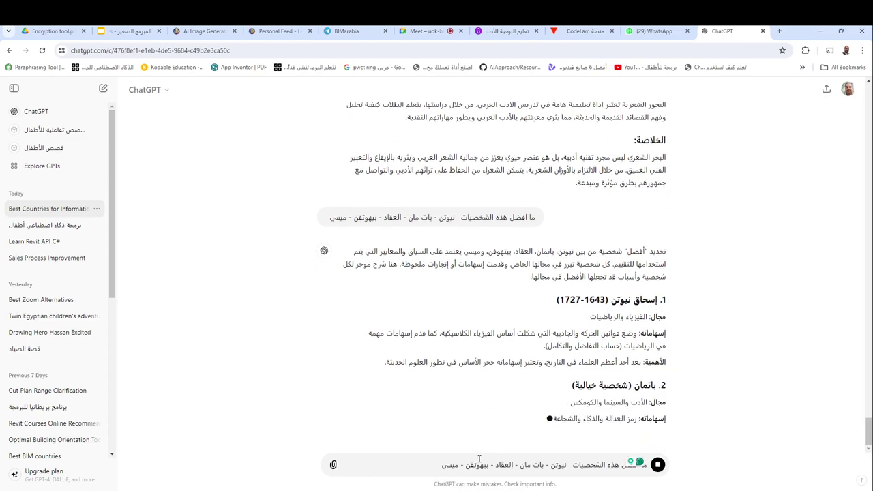
type("م")
type("ن ح")
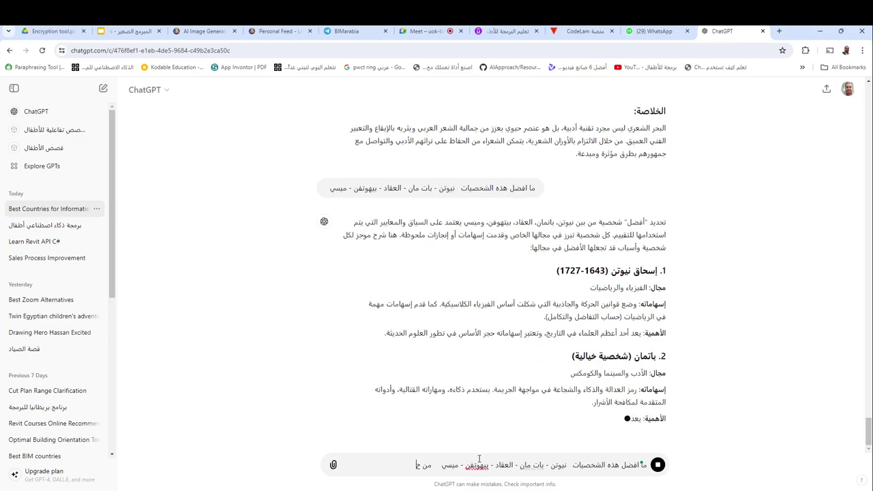
type("يث ال")
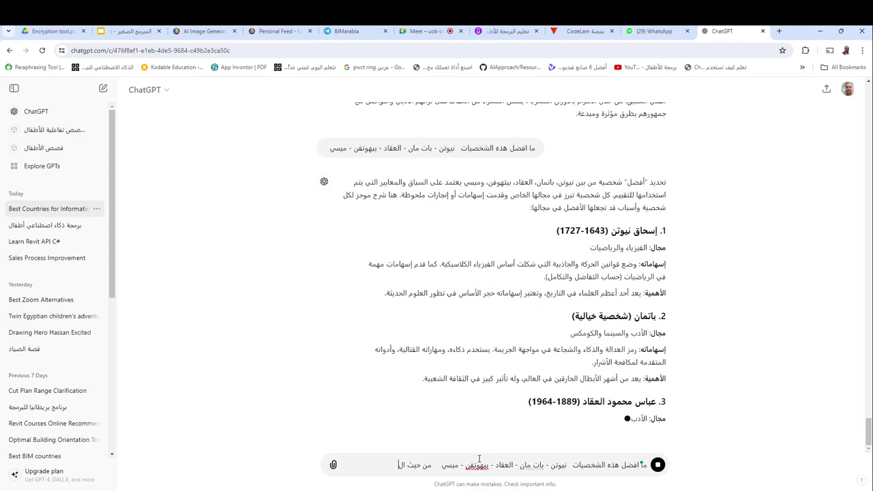
type("علم")
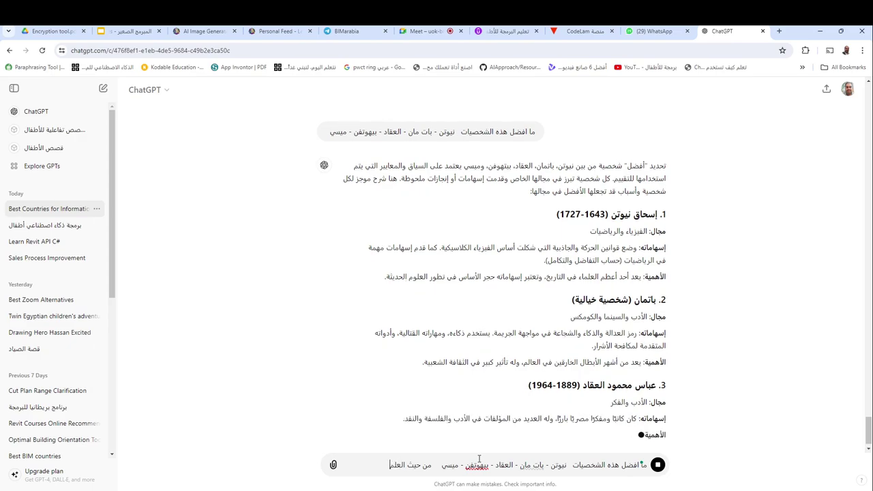
key("shift+Return")
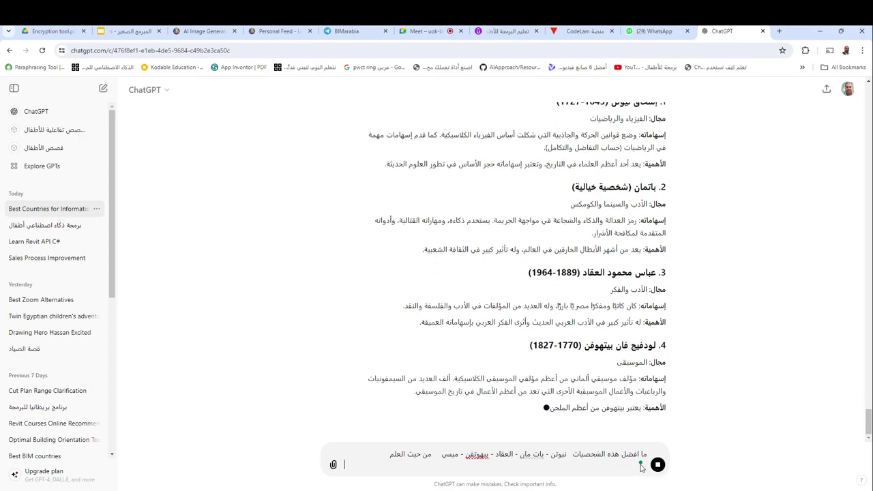
left_click(658, 466)
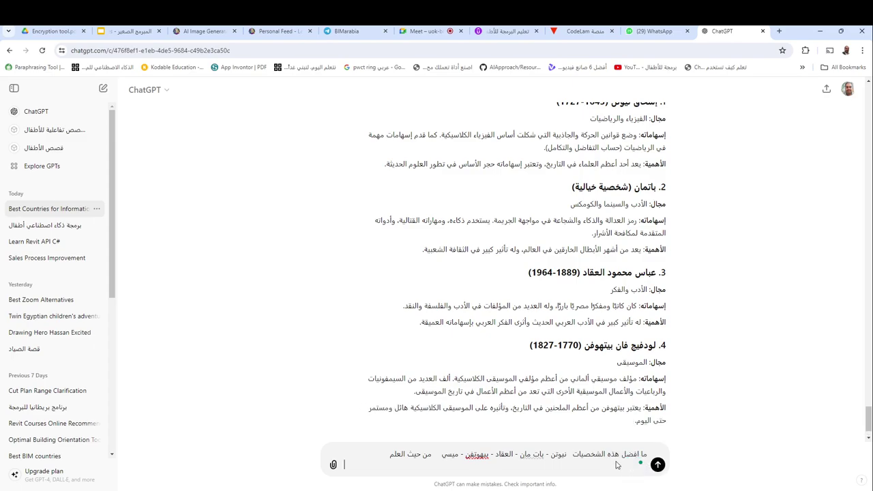
key("Return")
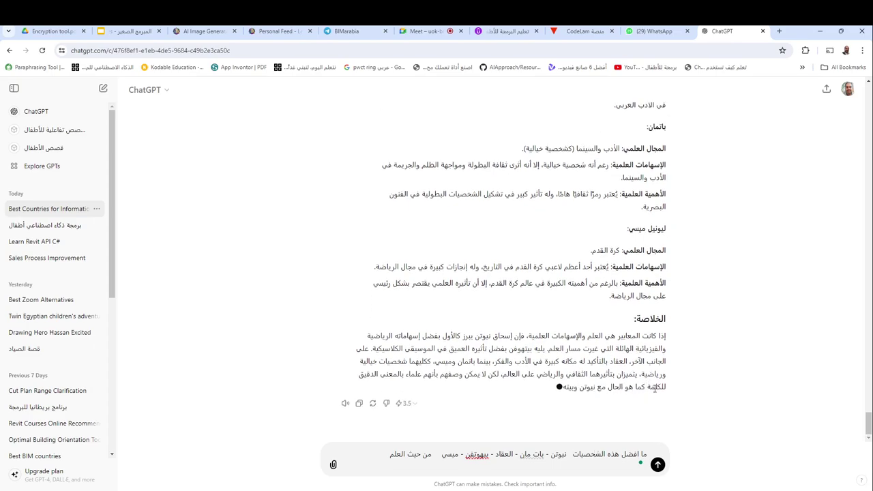
Replace the drafted characters question with "اذكر لي اصحاب الكتب الستة و اهم شيوخهم و اهم تلاميذهم" and send it
triple_click(604, 450)
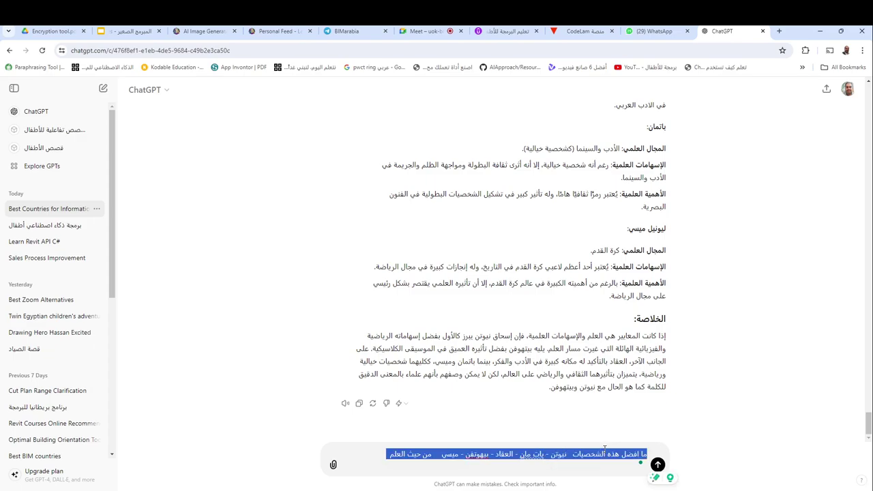
type("ا")
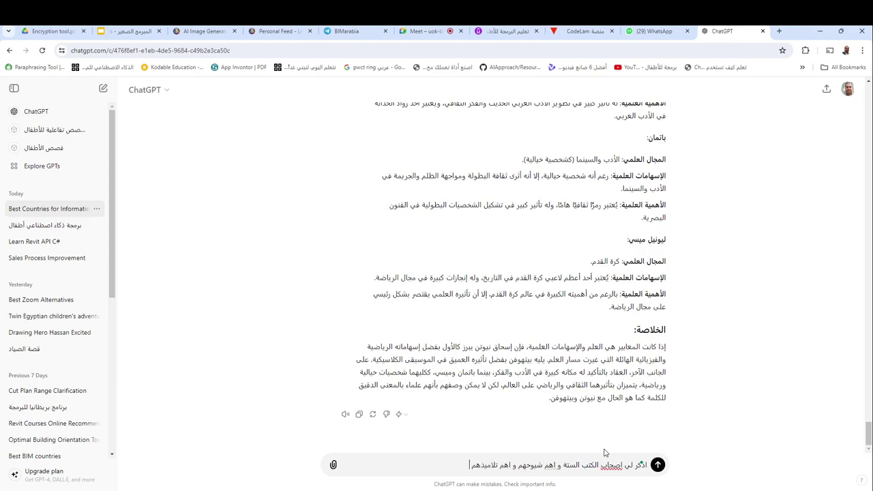
key("Return")
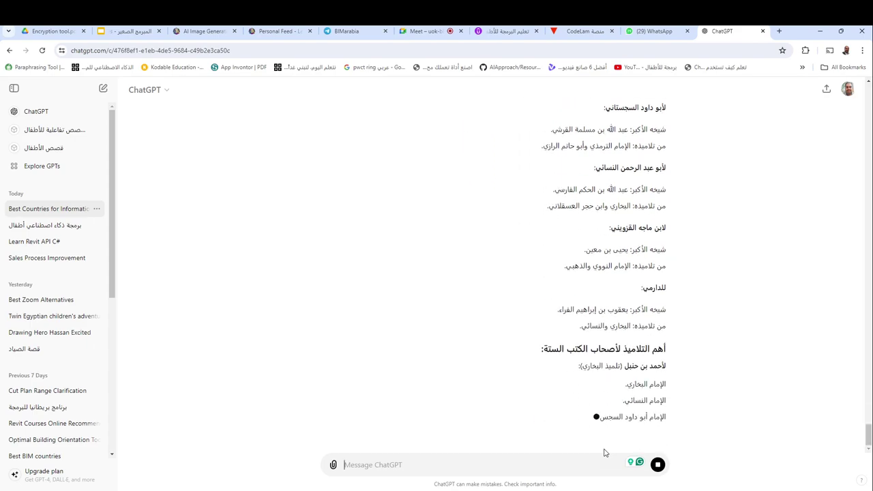
Read through the reply on the authors of the six books, their teachers and their students
scroll(565, 378, "up", 3)
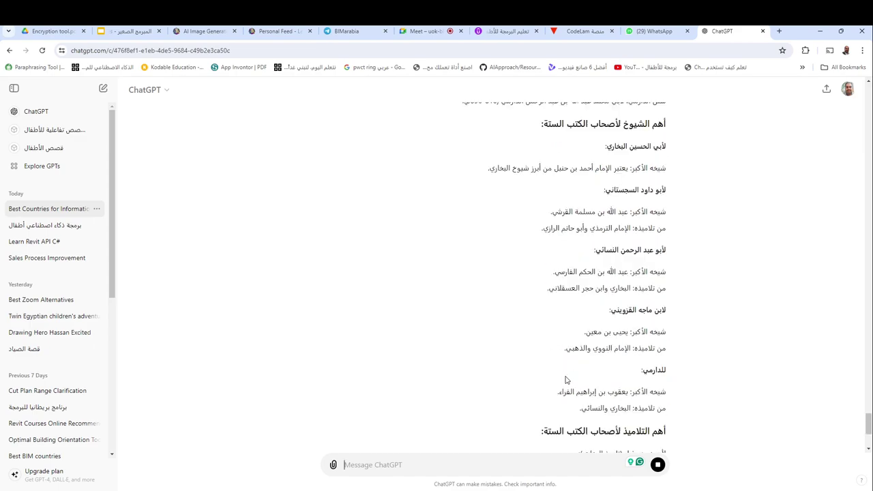
scroll(522, 269, "down", 5)
scroll(523, 268, "up", 7)
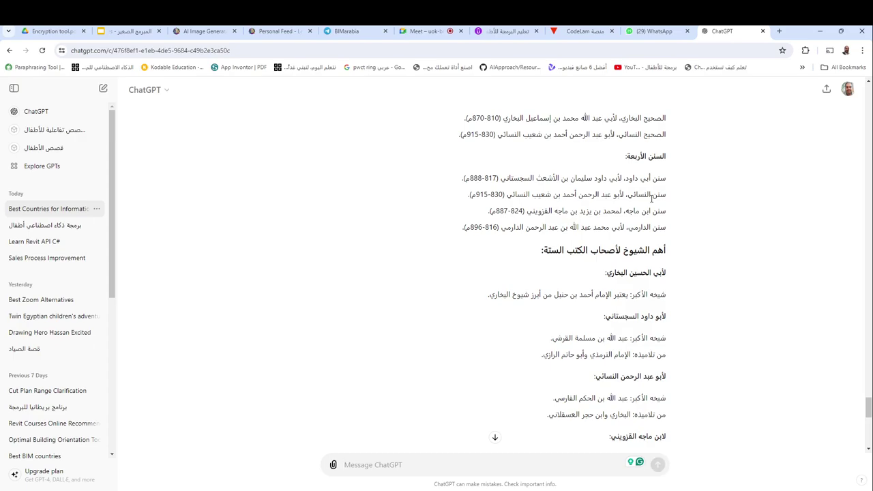
scroll(583, 228, "up", 2)
scroll(583, 228, "down", 5)
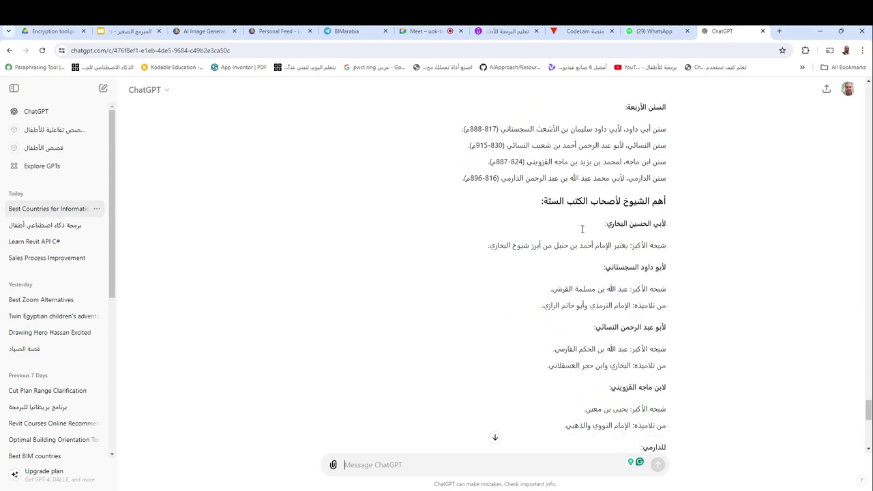
scroll(583, 229, "down", 10)
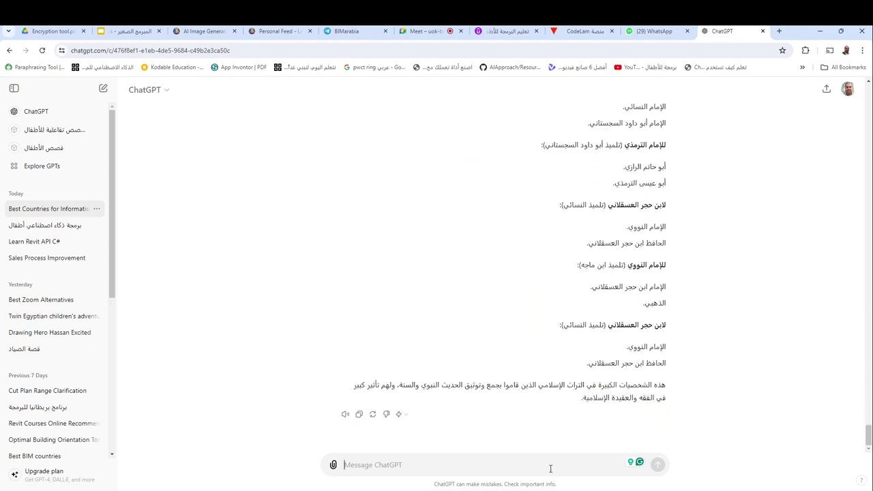
Copy the six-books question from the conversation, paste it as a new message, append "على شكل جدول" on a new line, and send it
scroll(495, 252, "up", 15)
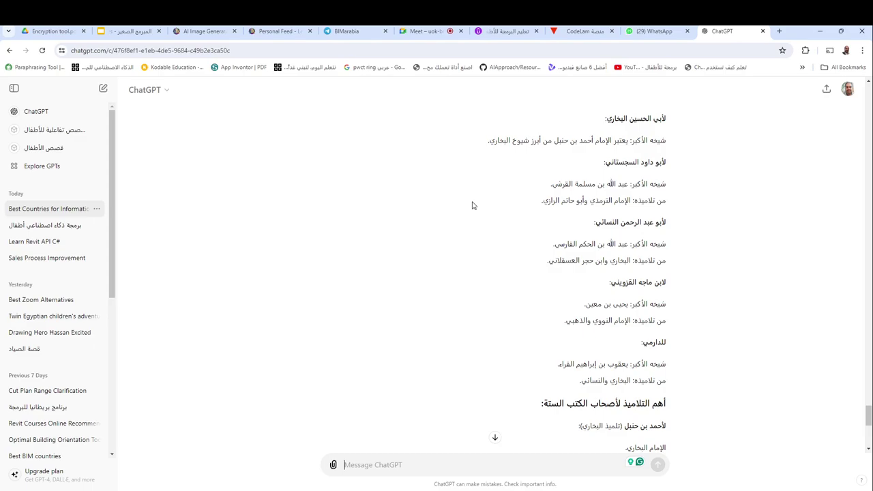
scroll(471, 197, "up", 3)
left_click_drag(503, 211, 326, 212)
key("ctrl+c")
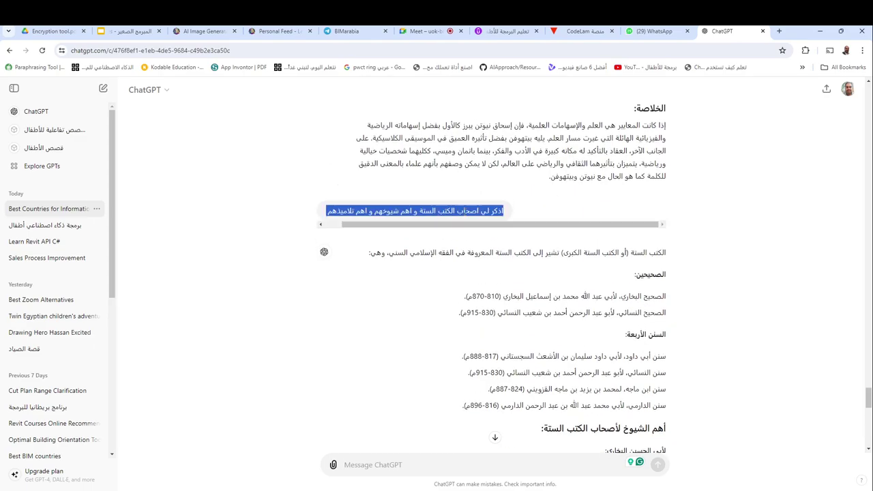
left_click(559, 462)
key("ctrl+v")
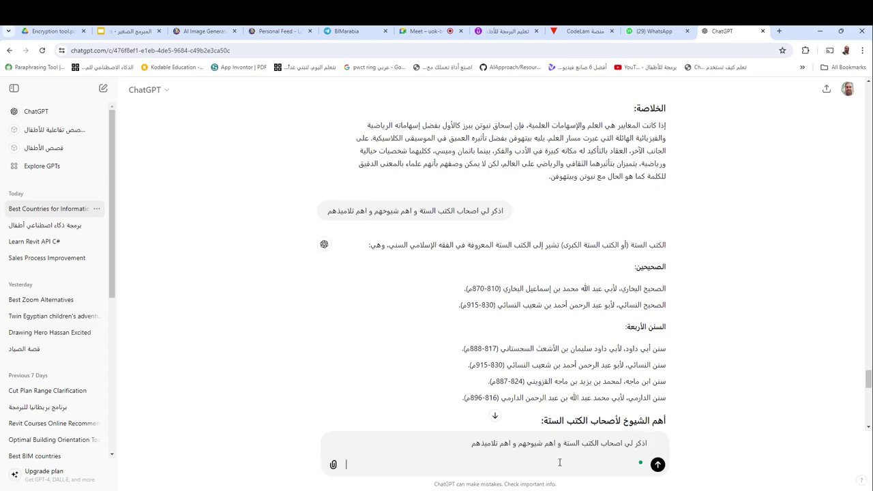
type("على شكل جدول")
key("Return")
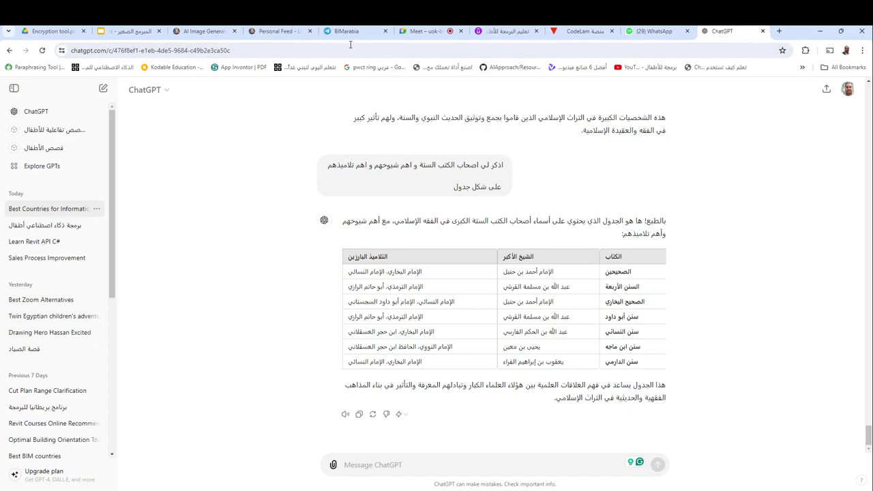
Switch to the Google Slides presentation and open slide 7 on the uses of artificial intelligence and machine learning
left_click(110, 37)
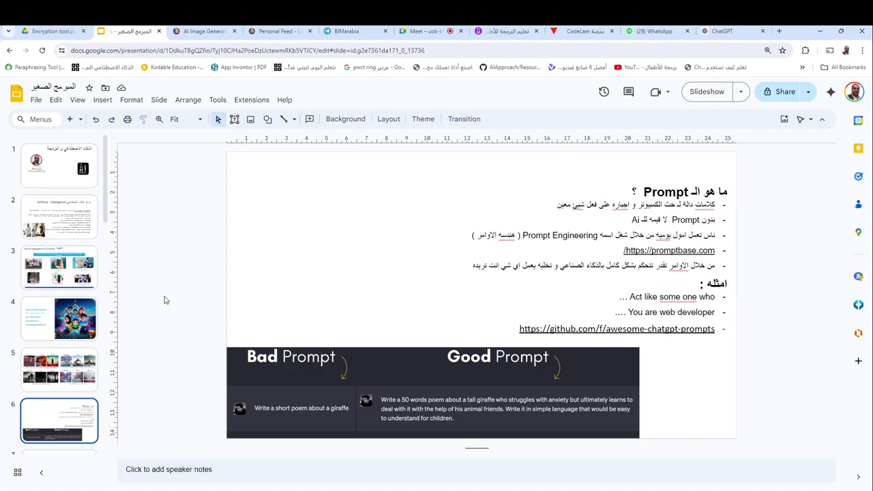
scroll(68, 288, "down", 2)
scroll(68, 289, "down", 4)
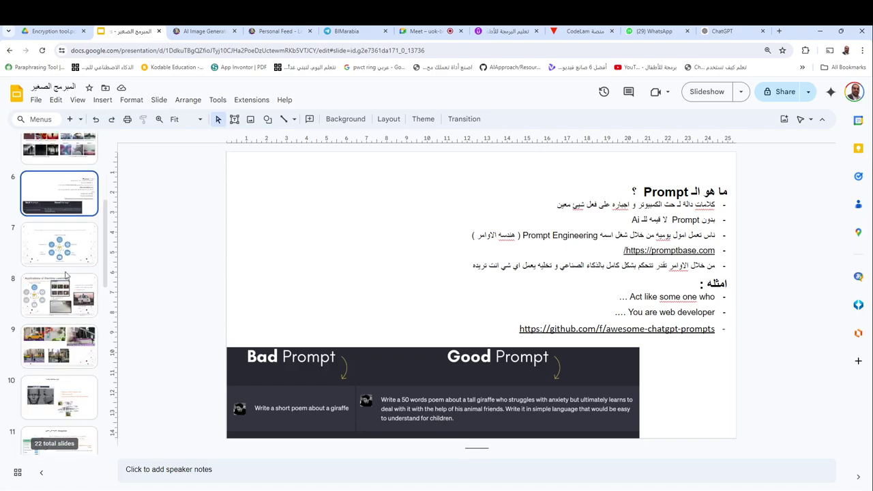
left_click(67, 247)
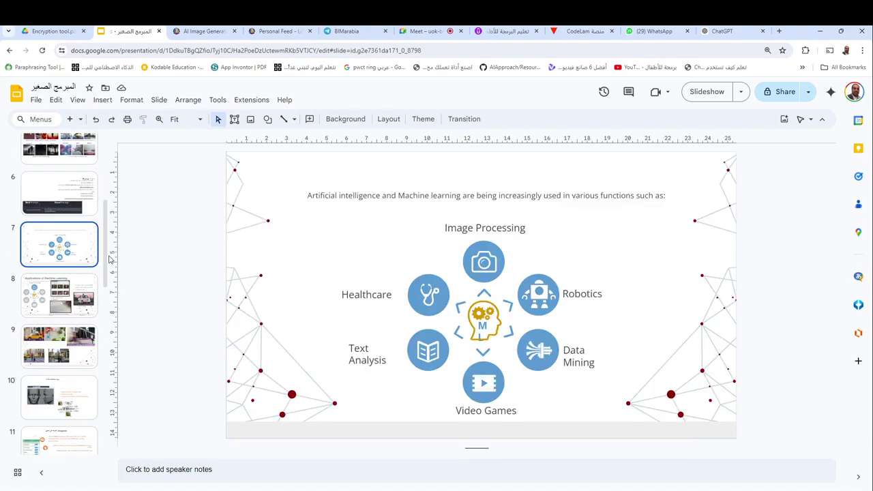